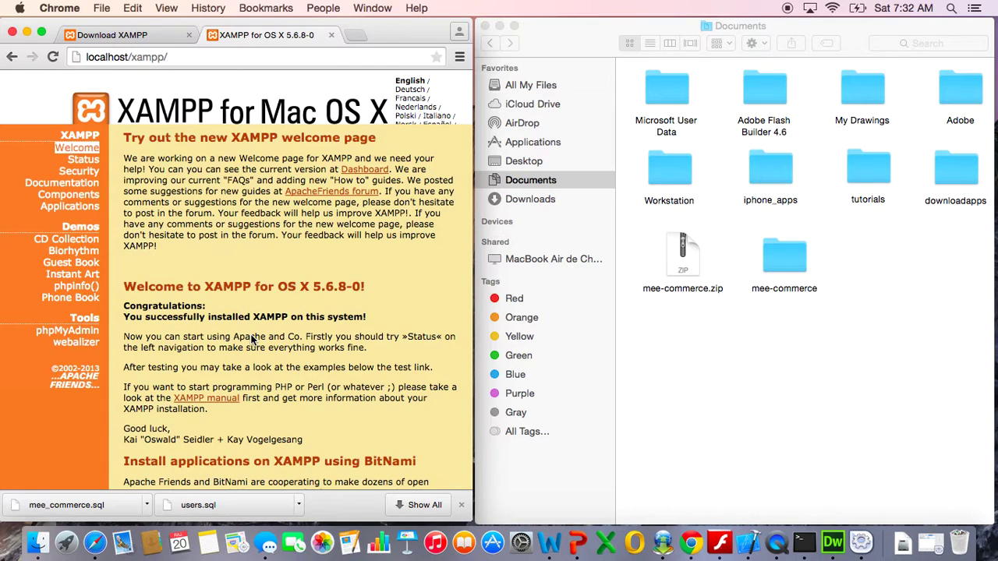
# - Open phpMyAdmin and enter mee_commerce as the new database name
pyautogui.click(83, 333)
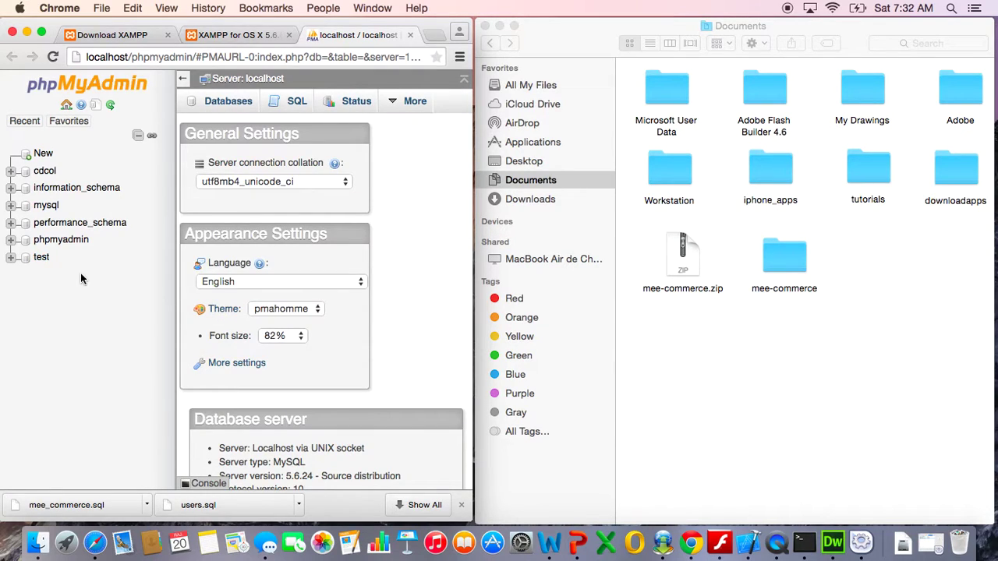
pyautogui.click(43, 154)
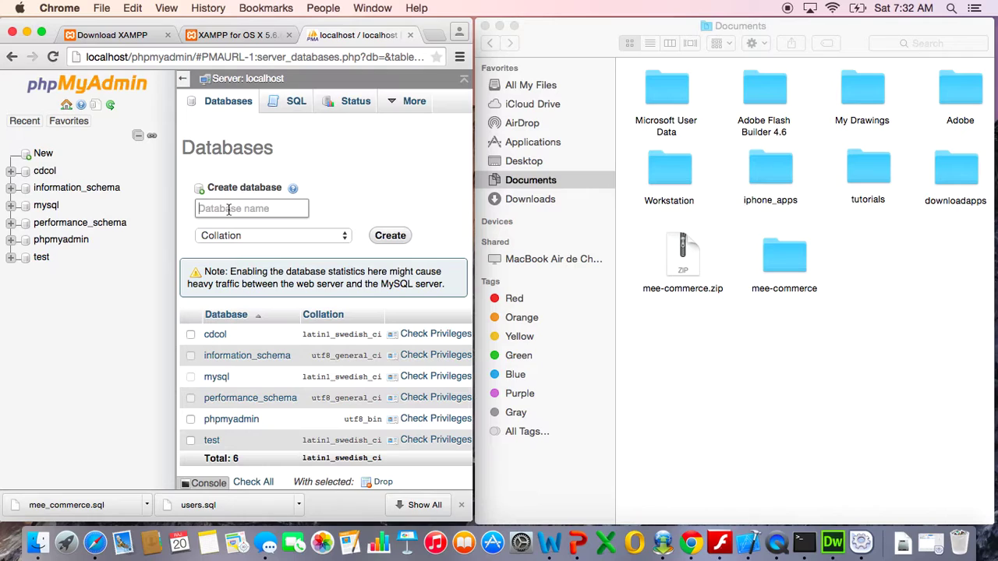
pyautogui.click(228, 208)
pyautogui.write('mee_')
pyautogui.write('commerce')
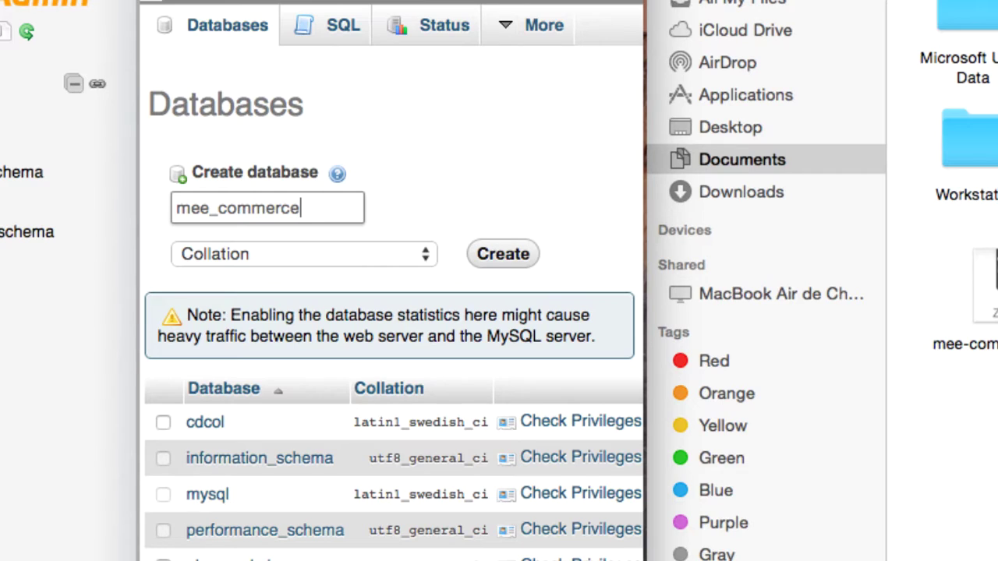
# - Choose utf8_general_ci as the new database's collation
pyautogui.click(398, 254)
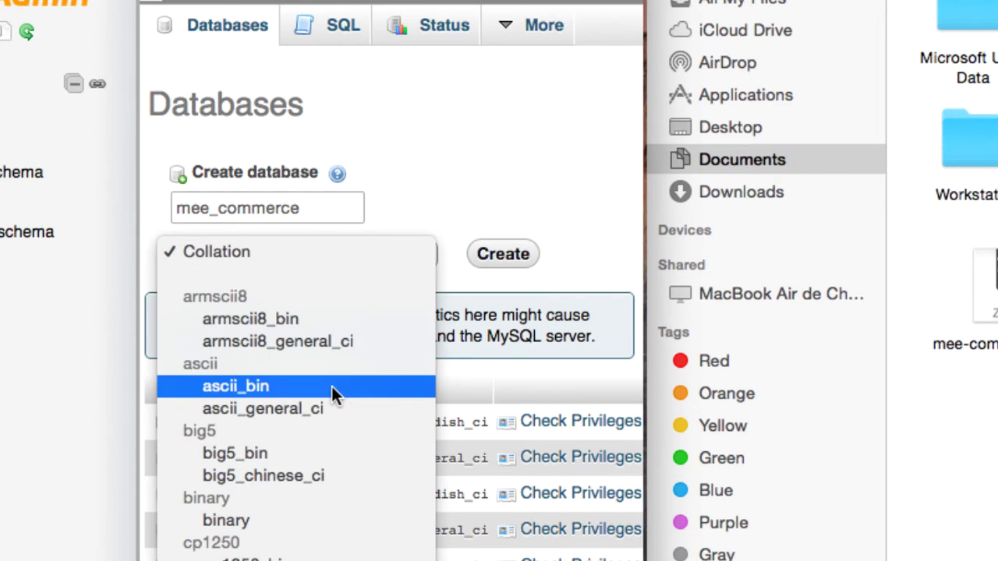
pyautogui.scroll(-5, 331, 386)
pyautogui.scroll(-20, 332, 386)
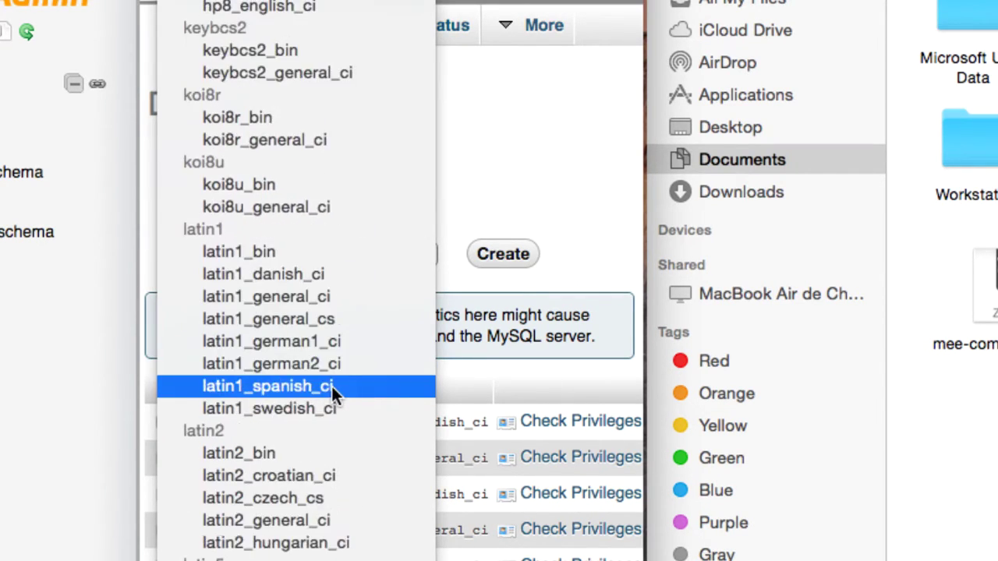
pyautogui.scroll(-20, 331, 386)
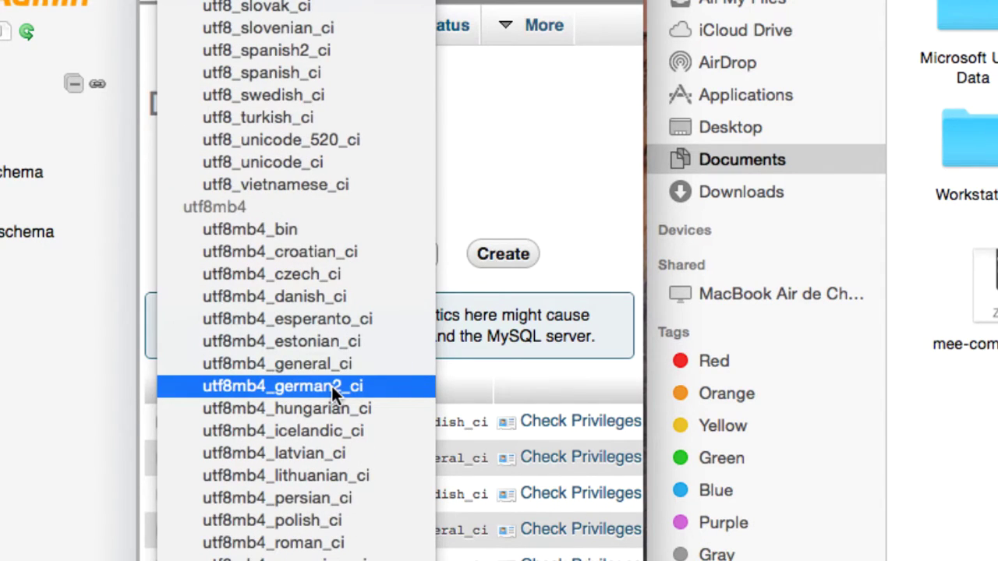
pyautogui.scroll(17, 332, 386)
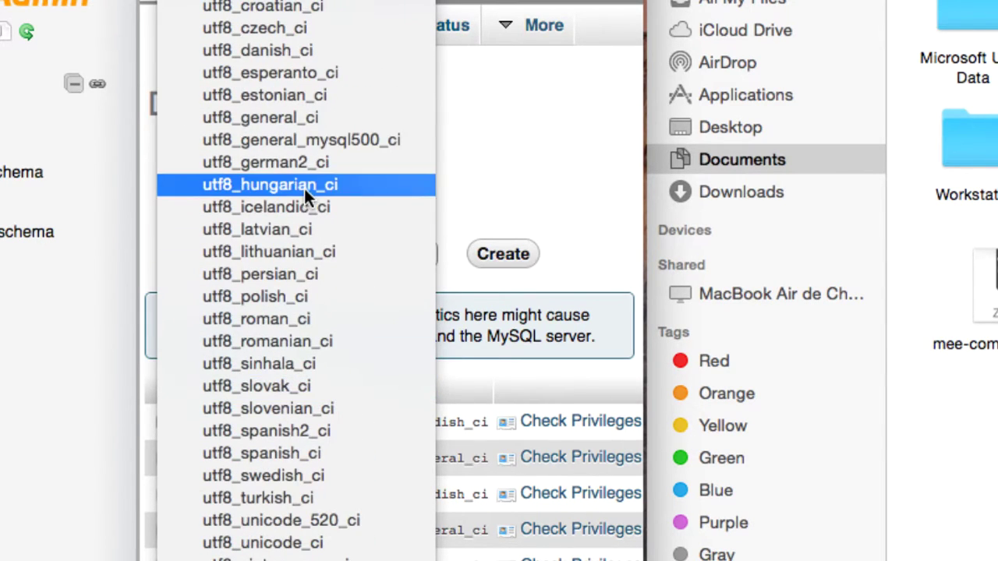
pyautogui.click(276, 123)
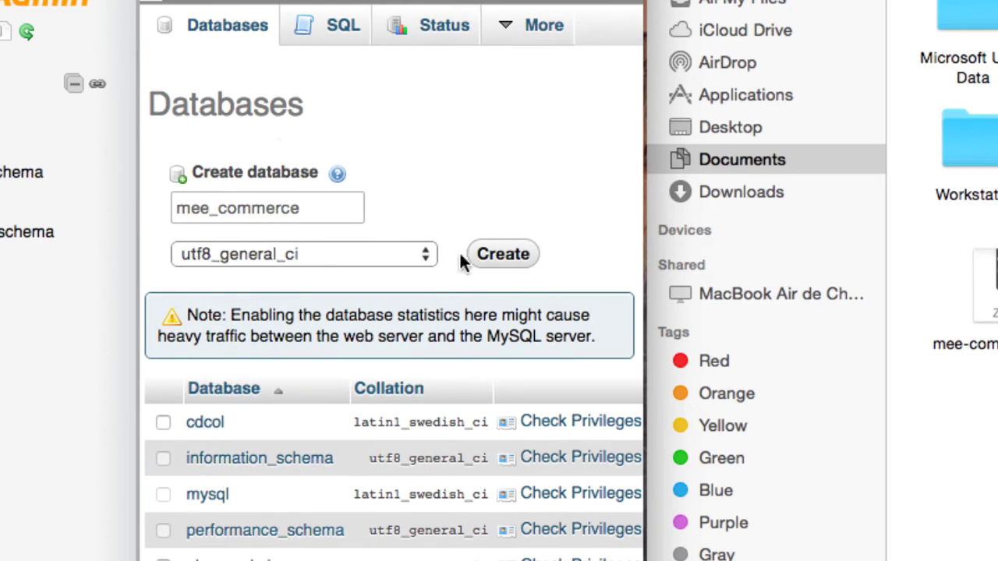
pyautogui.click(179, 208)
# - Create the mee_commerce database, then bring forward Finder's Documents folder with mee-commerce.zip
pyautogui.moveTo(184, 210); pyautogui.dragTo(320, 206)
pyautogui.click(504, 257)
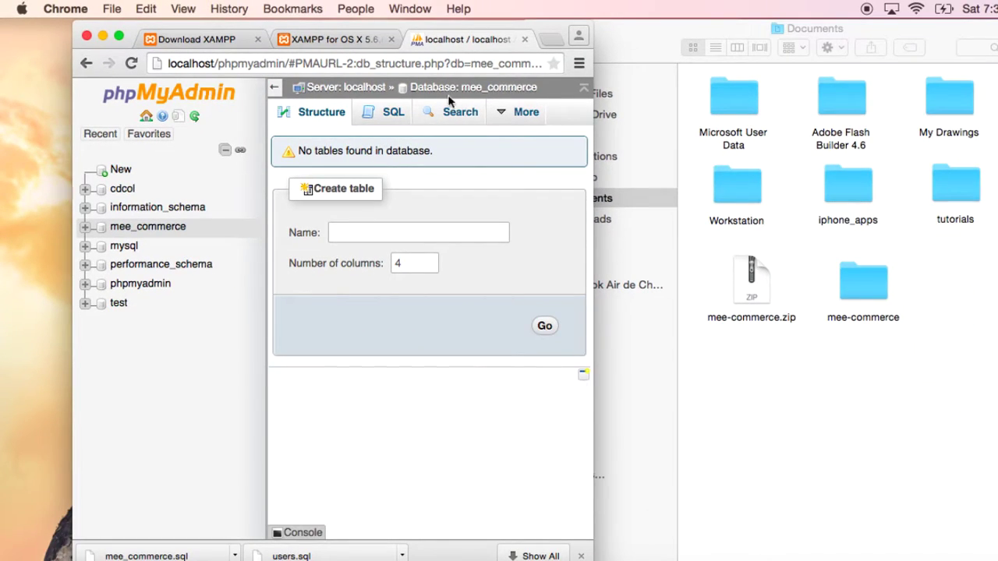
pyautogui.moveTo(554, 28); pyautogui.dragTo(486, 21)
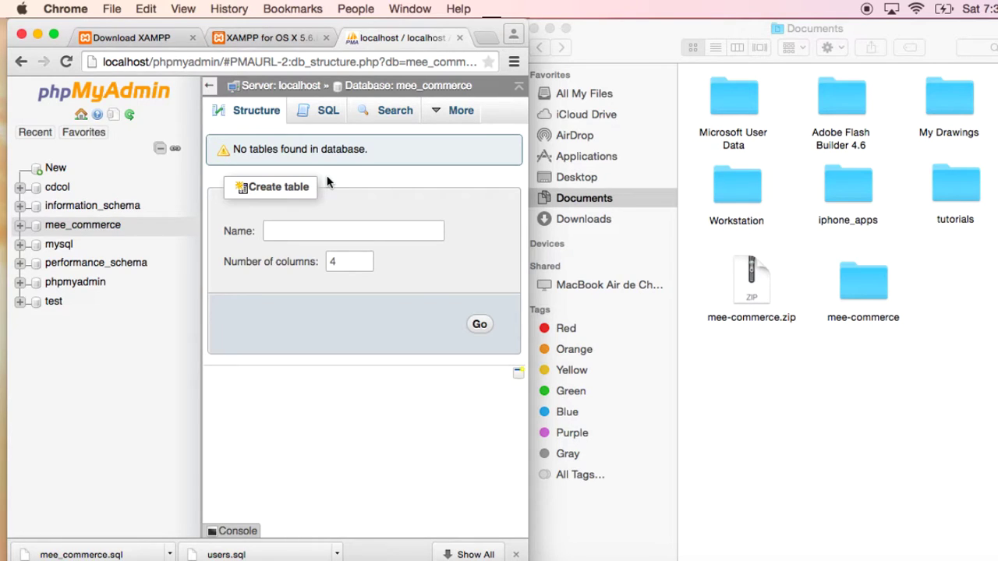
pyautogui.moveTo(619, 40); pyautogui.dragTo(614, 41)
pyautogui.moveTo(792, 340); pyautogui.dragTo(704, 264)
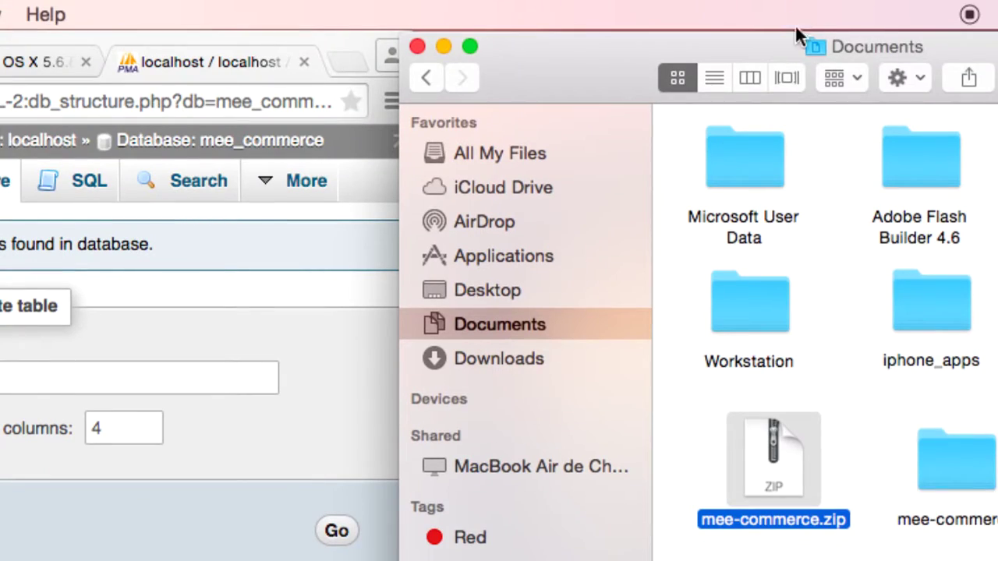
# - Open the mee-commerce project folder in Finder
pyautogui.moveTo(794, 24); pyautogui.dragTo(708, 17)
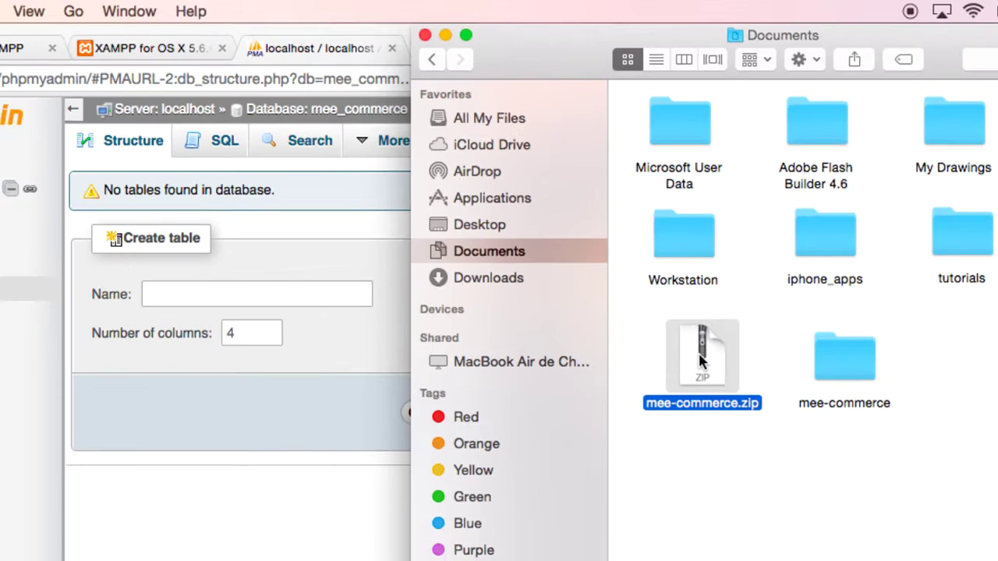
pyautogui.moveTo(930, 417); pyautogui.dragTo(767, 320)
pyautogui.click(766, 311)
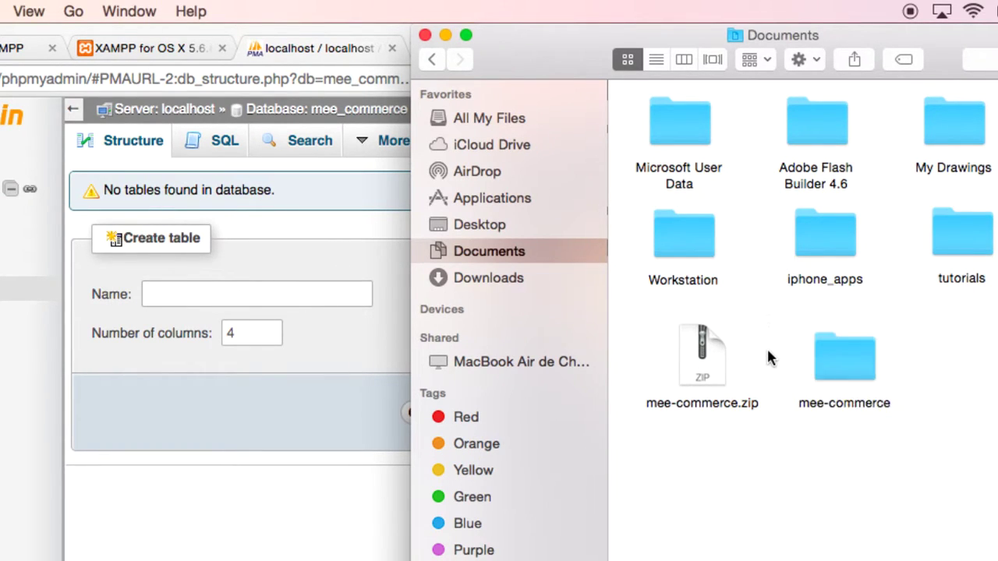
pyautogui.click(840, 372)
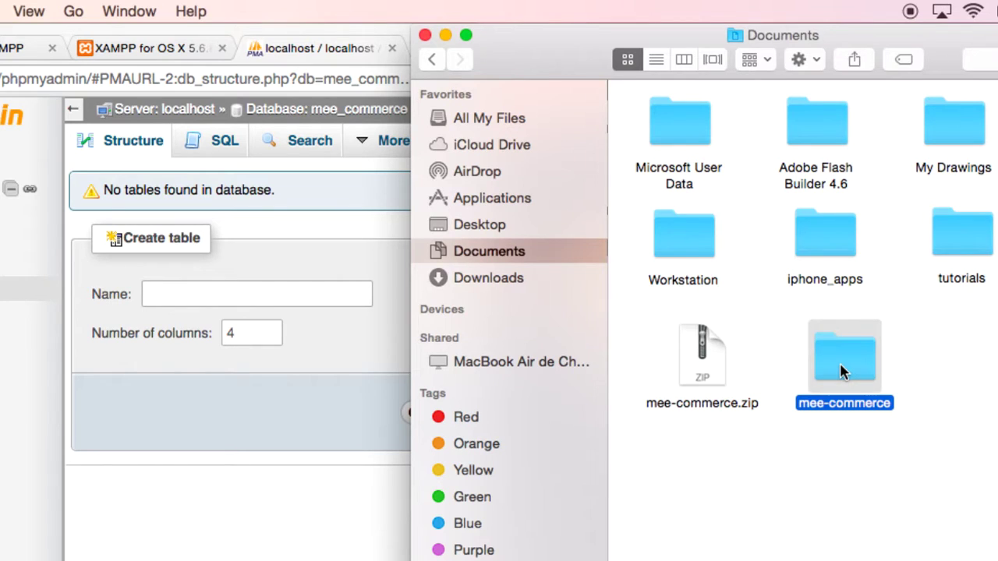
pyautogui.doubleClick(840, 371)
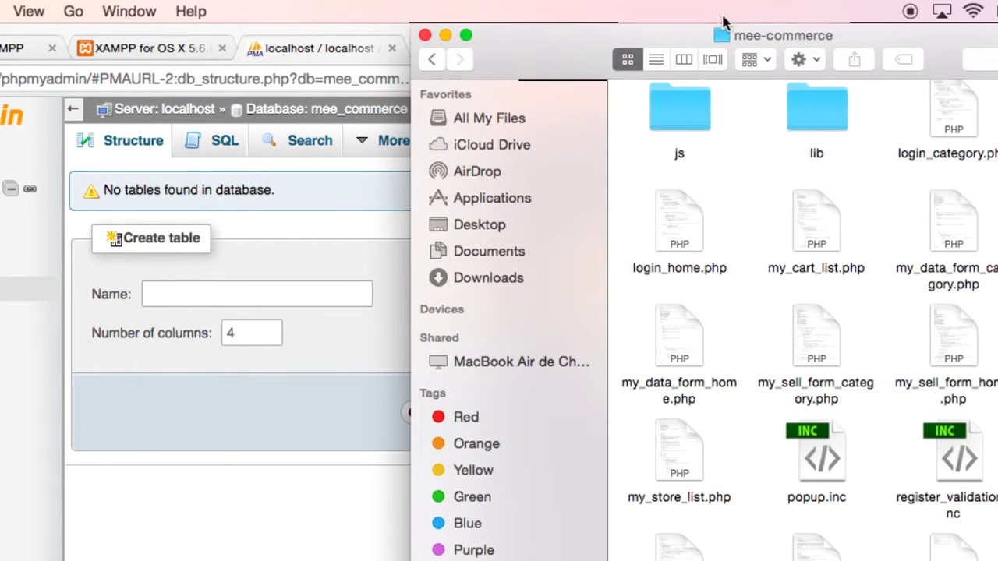
# - Open the sql folder, select mee_commerce.sql, and return to the phpMyAdmin browser window
pyautogui.moveTo(693, 24); pyautogui.dragTo(629, 25)
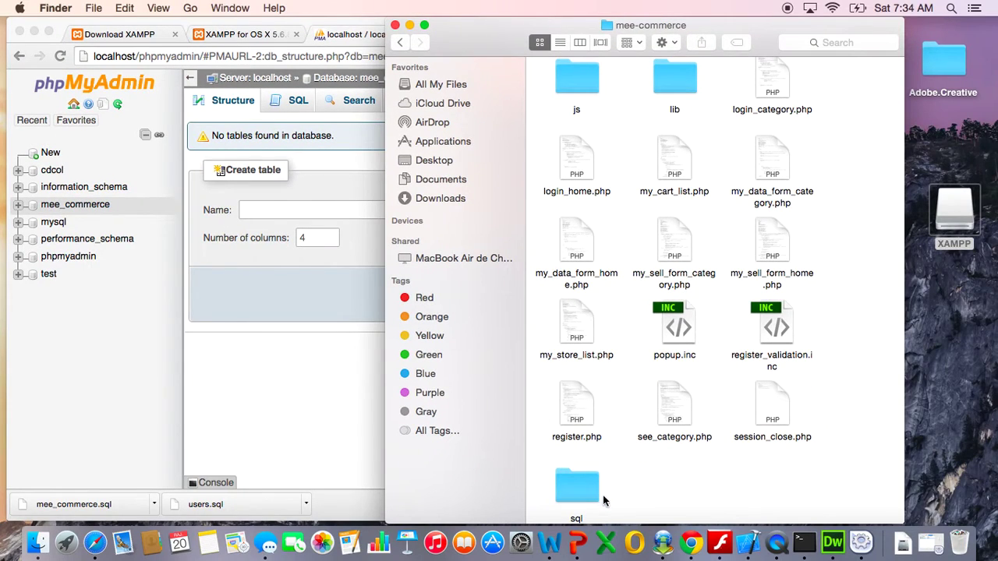
pyautogui.click(594, 496)
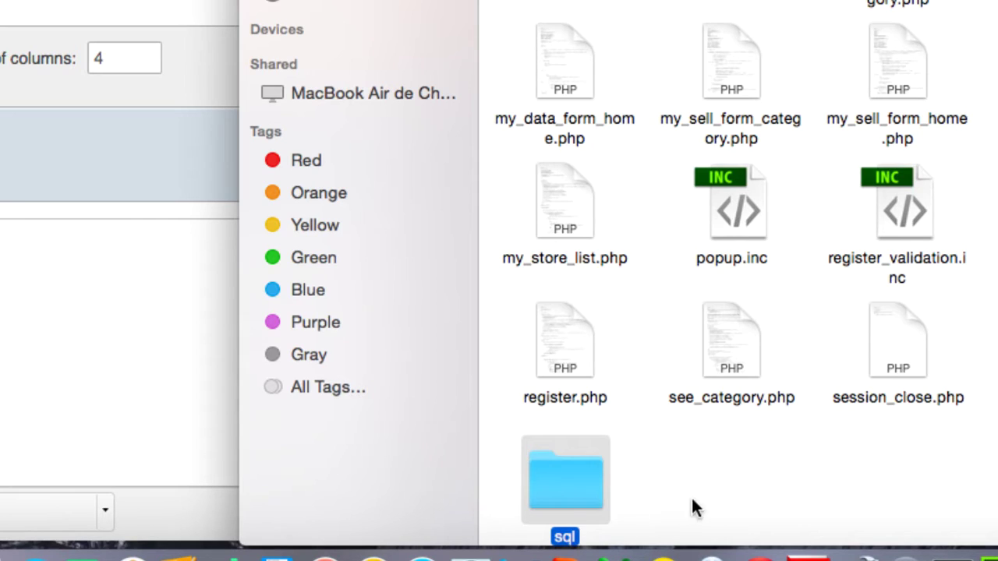
pyautogui.doubleClick(585, 479)
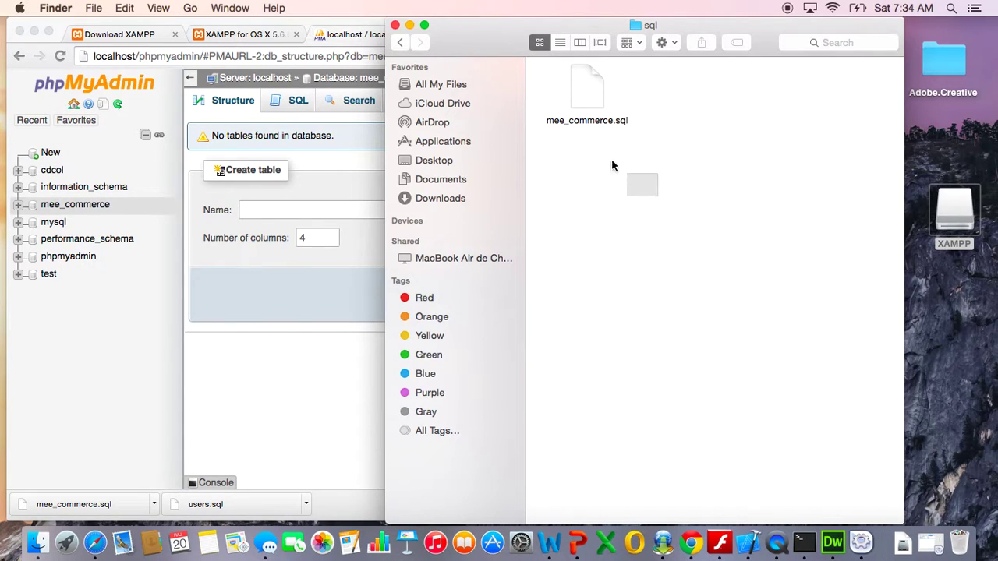
pyautogui.click(587, 117)
pyautogui.click(617, 169)
pyautogui.click(594, 101)
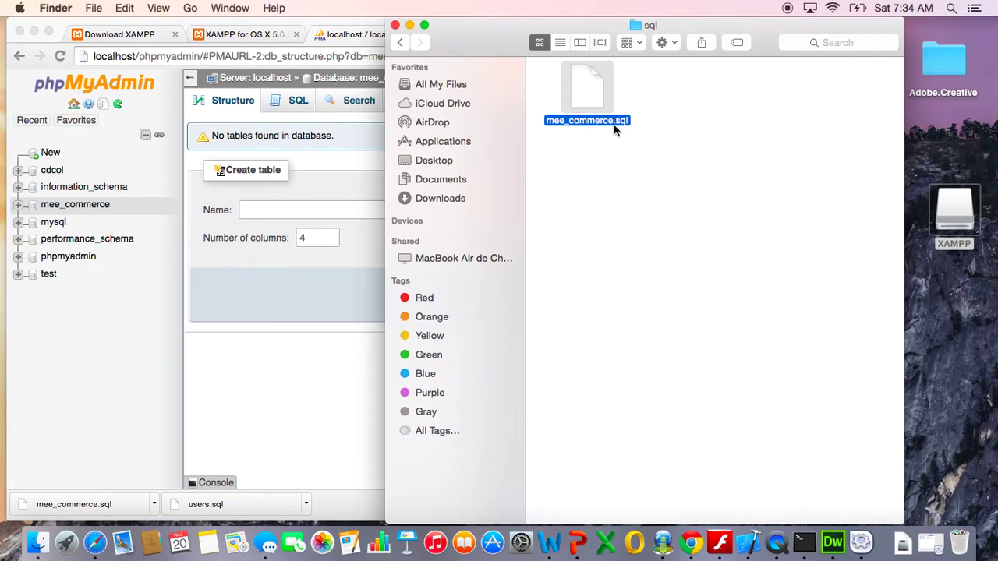
pyautogui.click(611, 167)
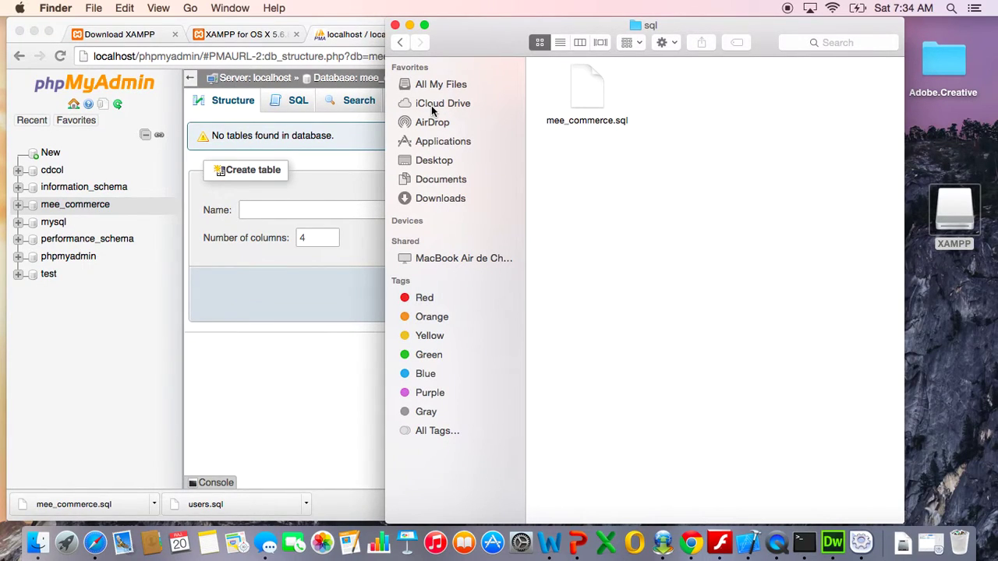
pyautogui.moveTo(488, 26); pyautogui.dragTo(558, 22)
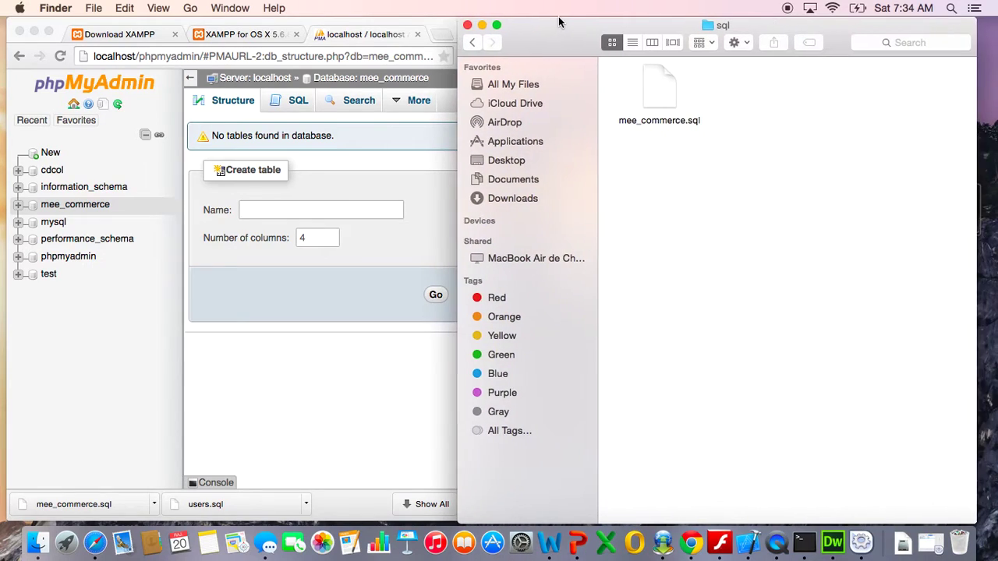
pyautogui.moveTo(715, 156); pyautogui.dragTo(617, 101)
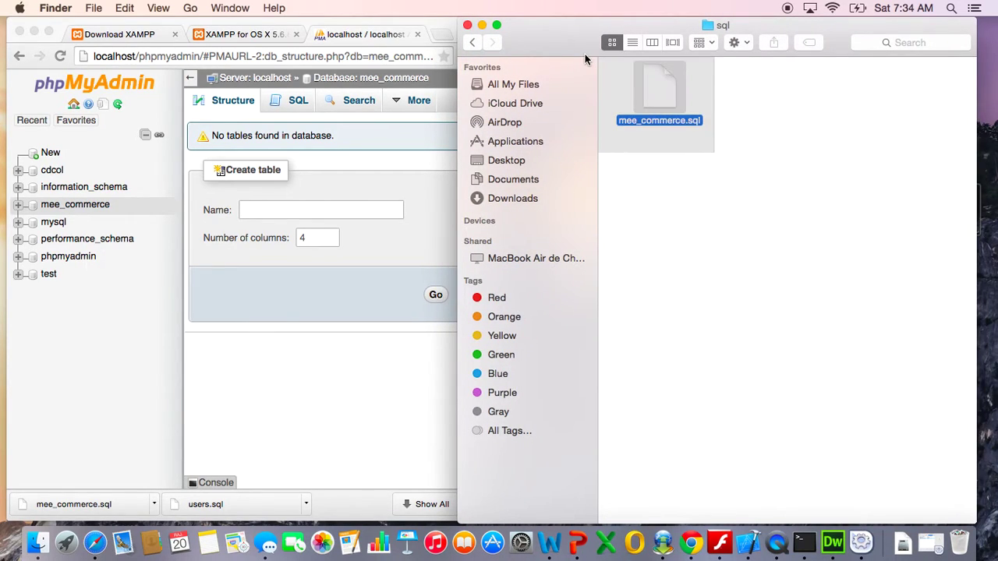
pyautogui.moveTo(757, 171); pyautogui.dragTo(608, 73)
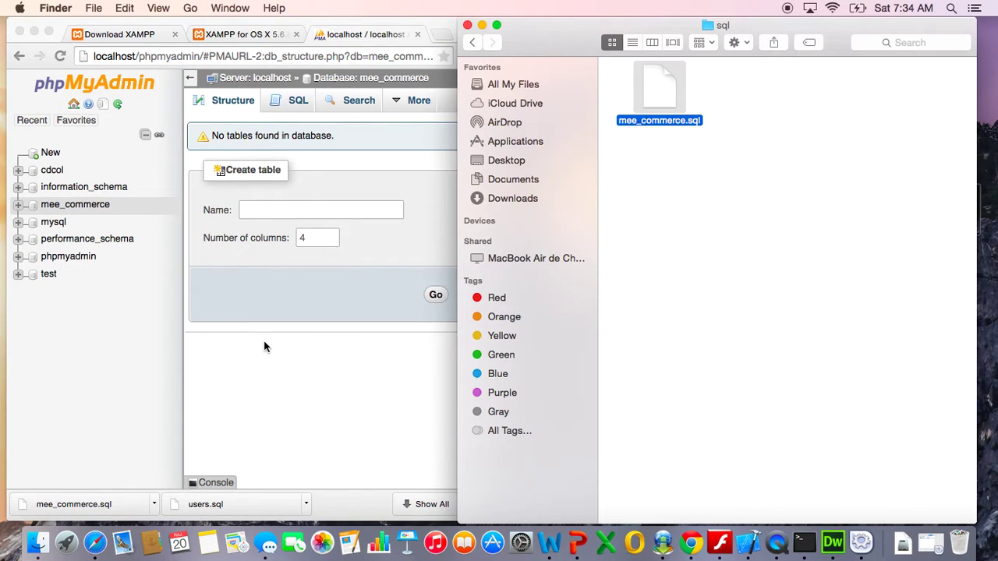
pyautogui.click(207, 402)
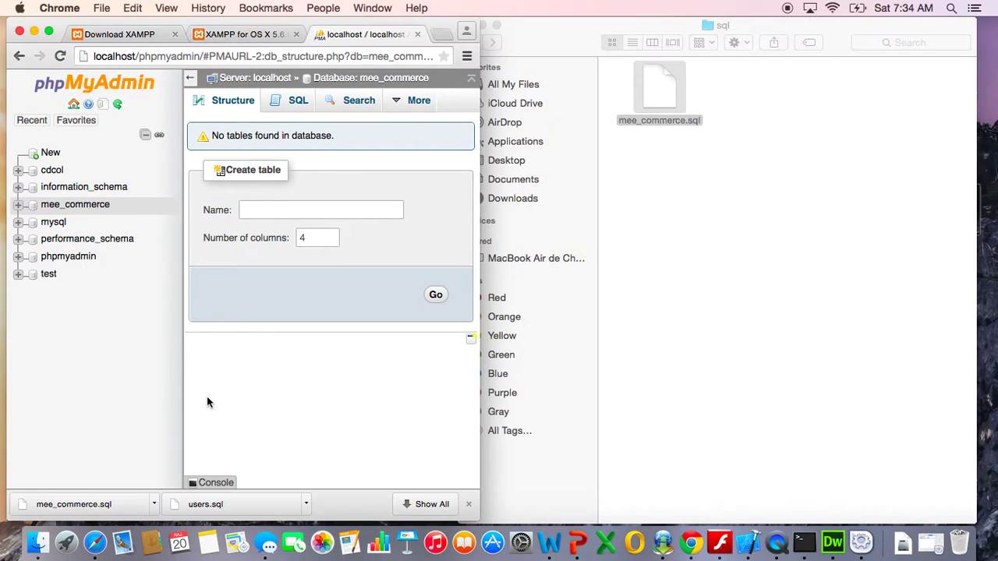
# - Import mee-commerce/sql/mee_commerce.sql into the mee_commerce database
pyautogui.moveTo(480, 274); pyautogui.dragTo(641, 260)
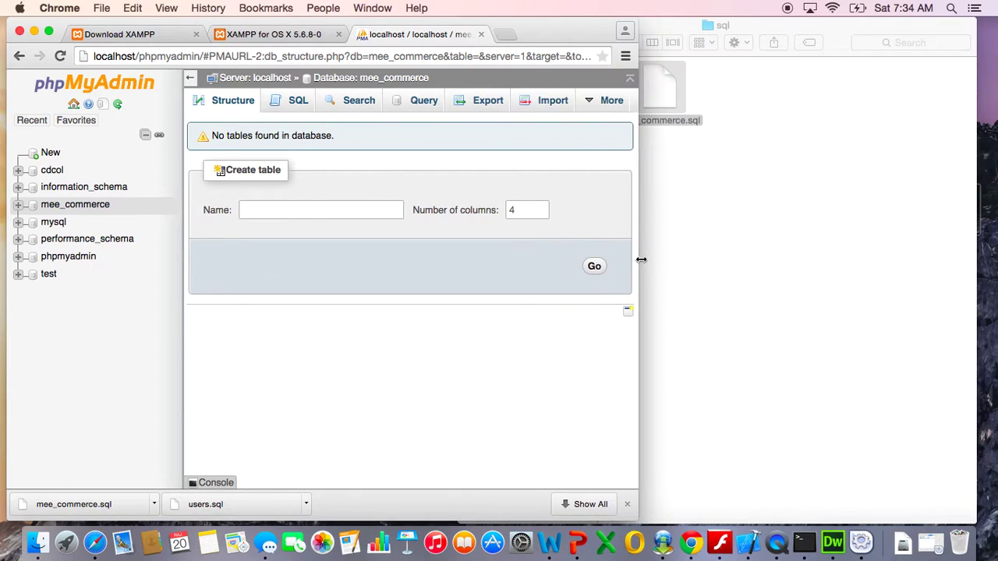
pyautogui.click(548, 102)
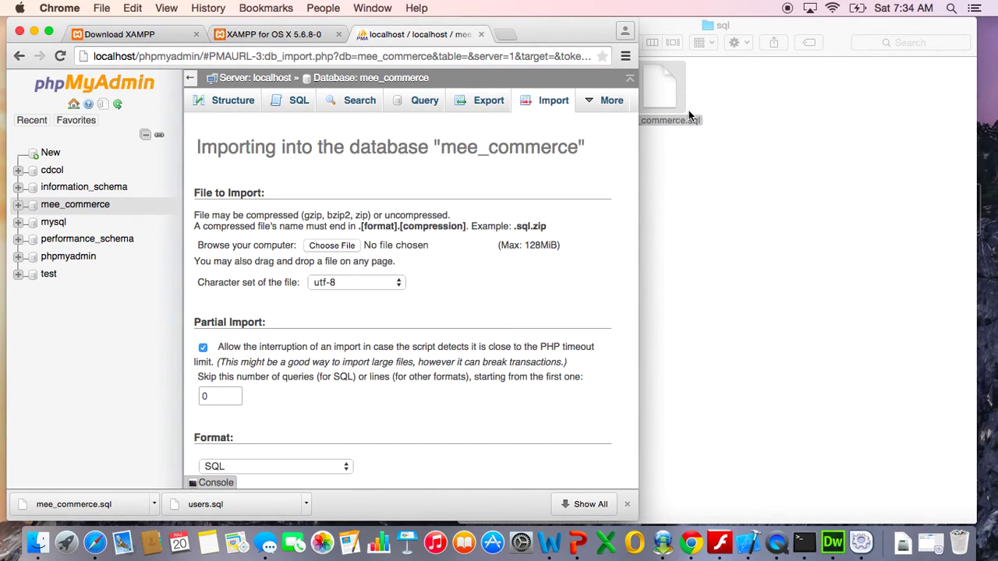
pyautogui.click(324, 247)
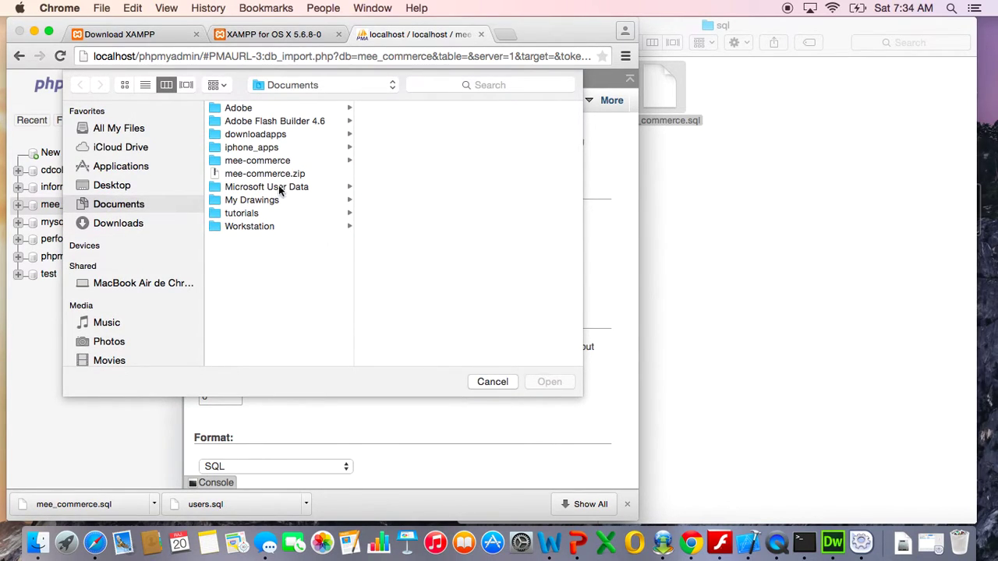
pyautogui.click(268, 161)
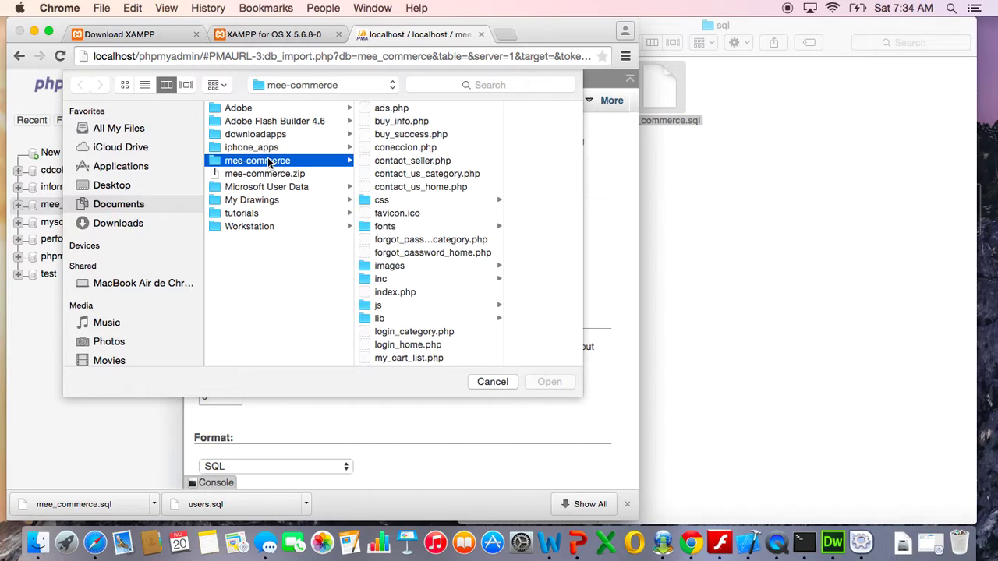
pyautogui.scroll(-5, 425, 269)
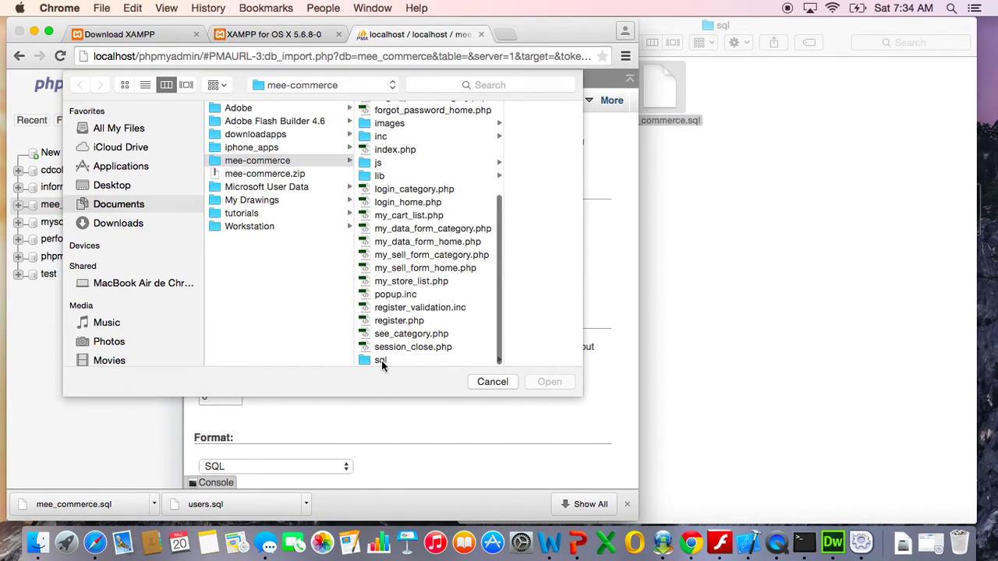
pyautogui.click(381, 360)
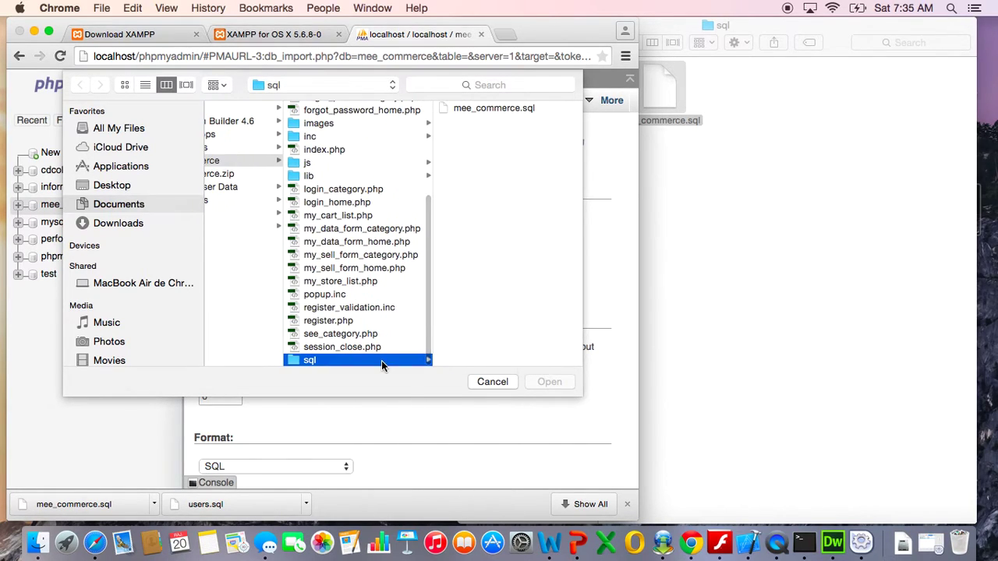
pyautogui.click(489, 109)
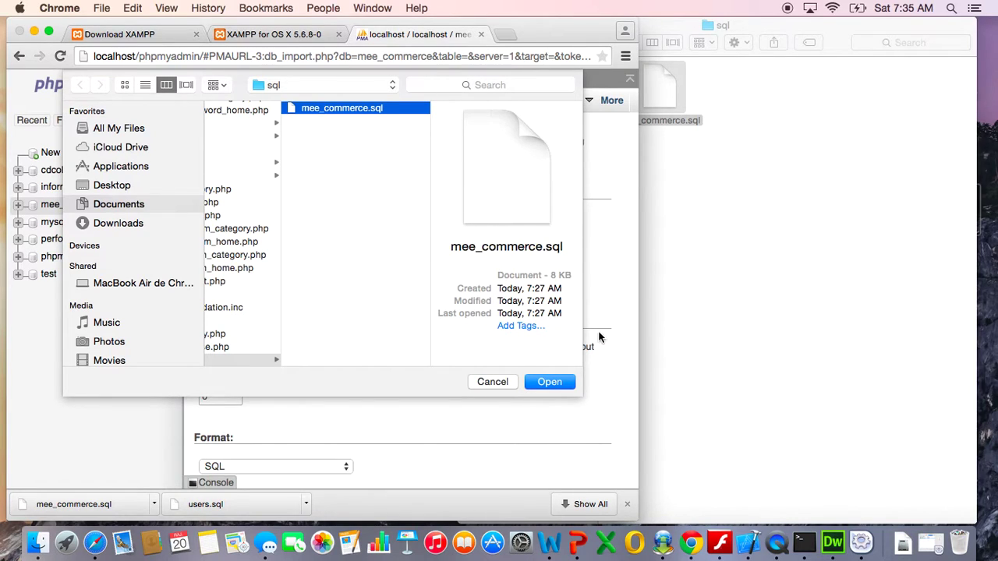
pyautogui.click(554, 382)
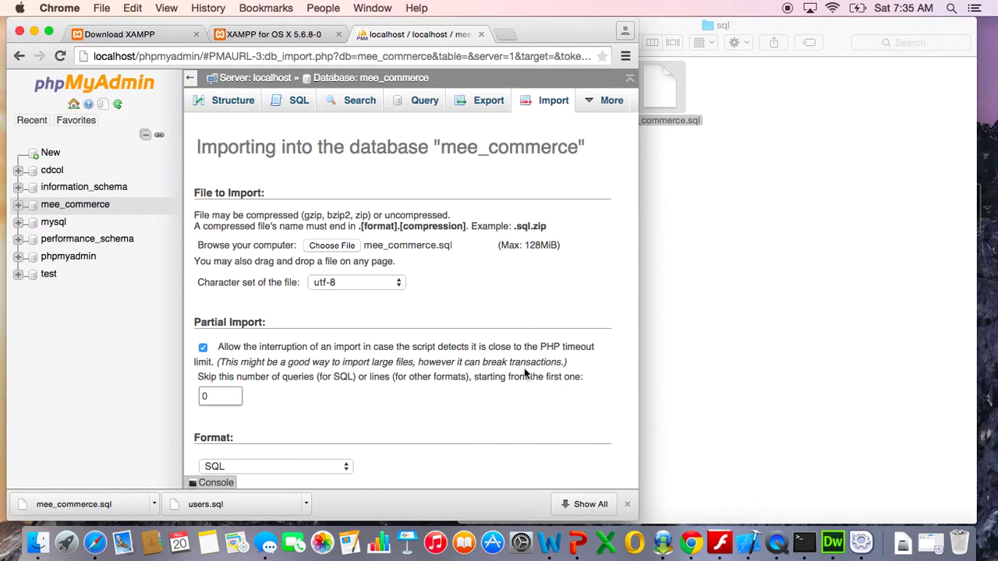
pyautogui.scroll(-5, 468, 389)
pyautogui.click(220, 427)
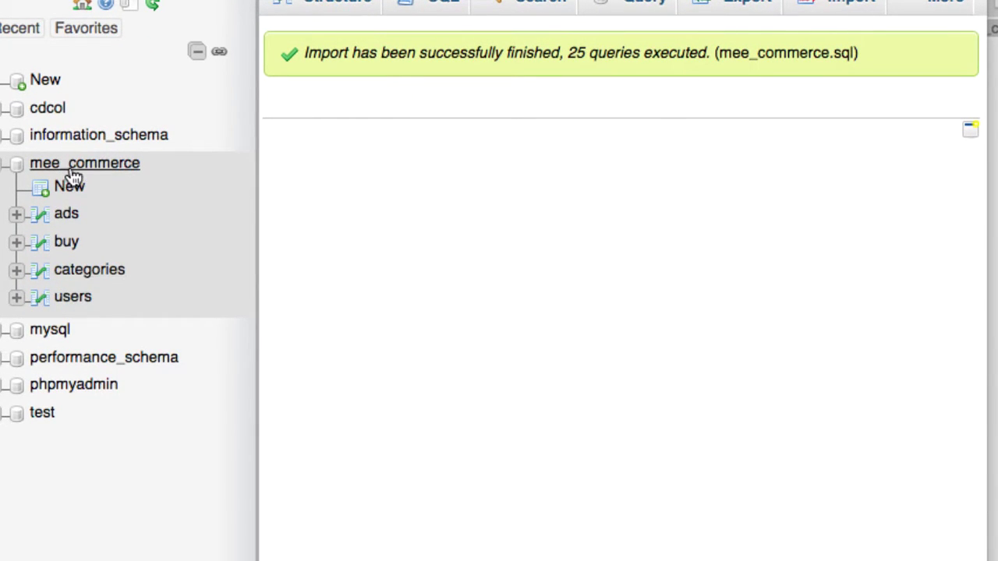
# - Browse the users, categories, buy and ads tables, then collapse the mee_commerce tree
pyautogui.click(74, 297)
pyautogui.scroll(-4, 537, 367)
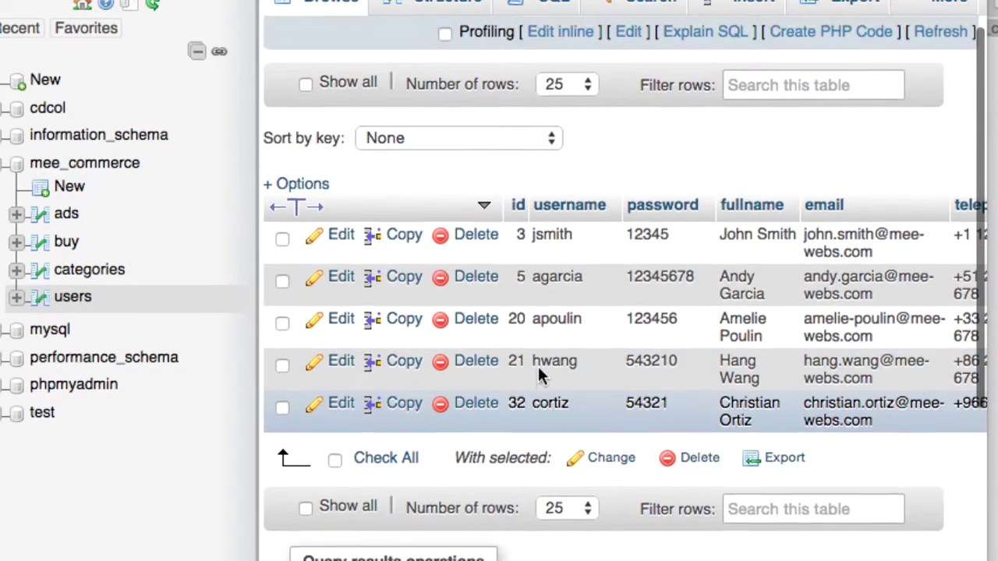
pyautogui.scroll(4, 541, 374)
pyautogui.click(82, 271)
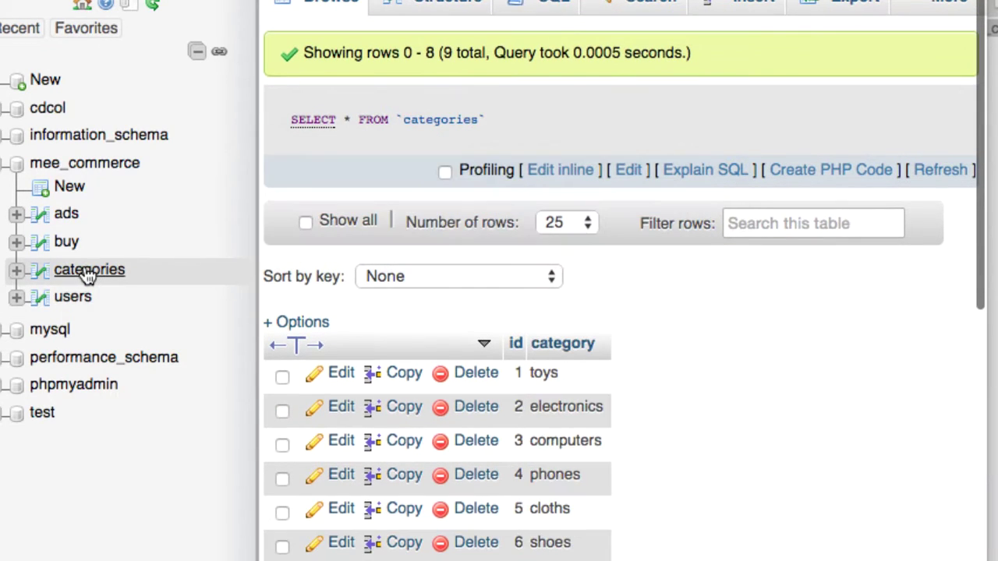
pyautogui.click(67, 245)
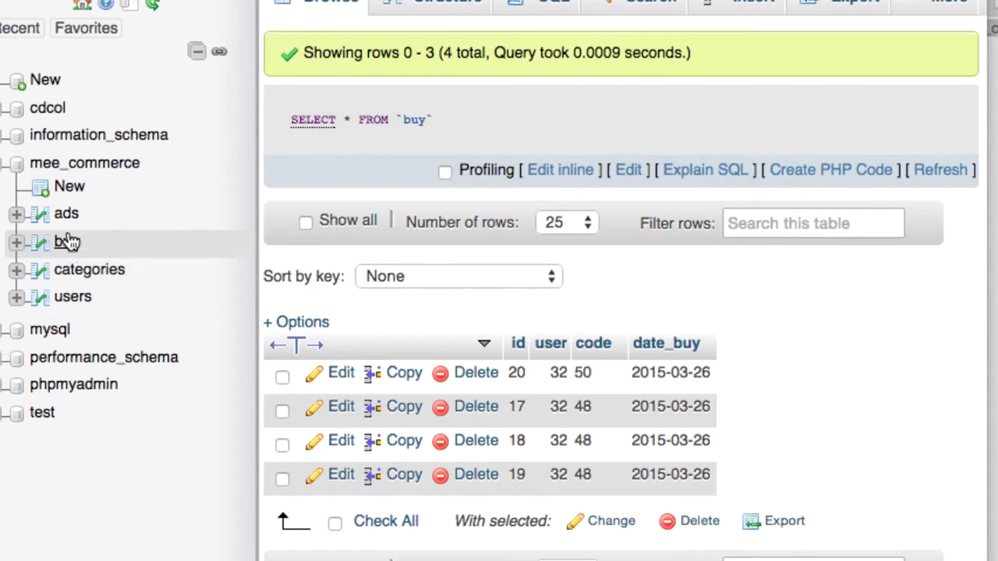
pyautogui.click(66, 216)
pyautogui.scroll(-5, 523, 359)
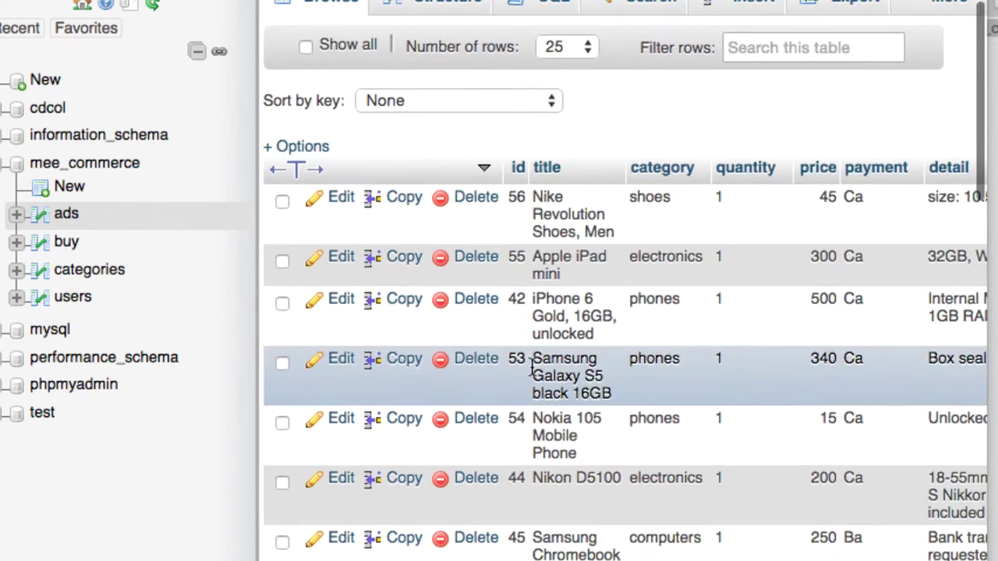
pyautogui.scroll(4, 530, 366)
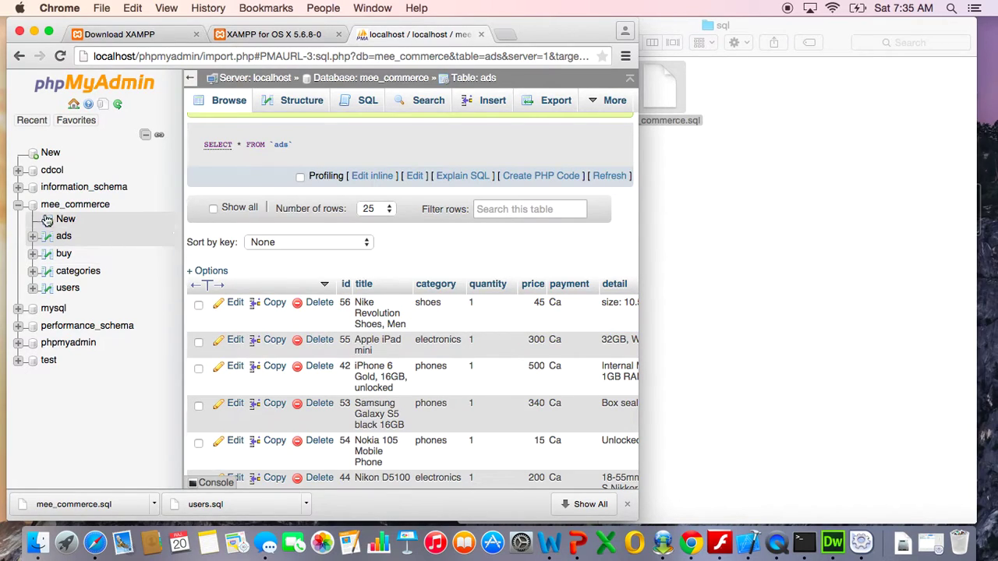
pyautogui.click(19, 207)
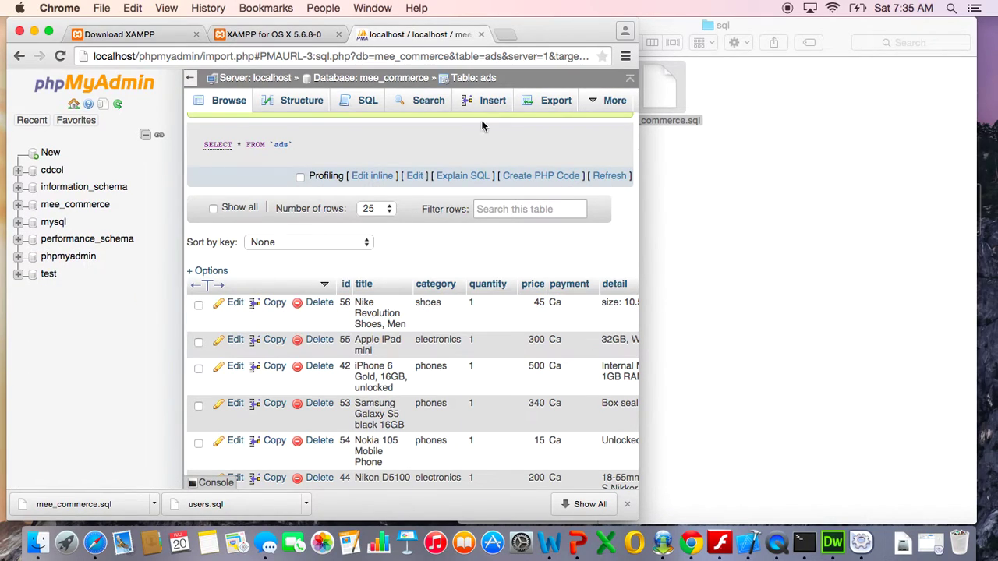
# - Close the phpMyAdmin tab and bring the Finder sql folder window to the front
pyautogui.click(481, 35)
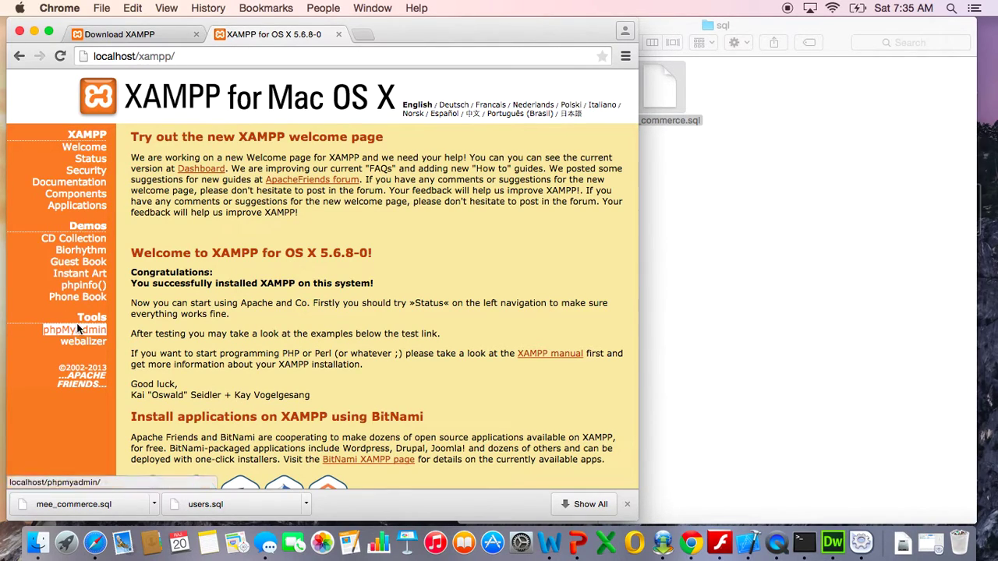
pyautogui.moveTo(676, 24); pyautogui.dragTo(690, 29)
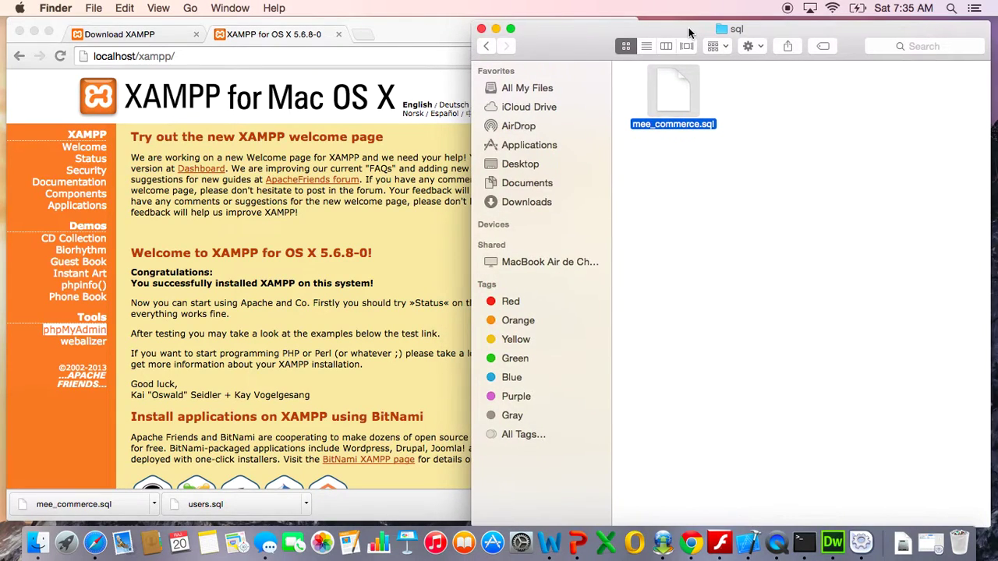
# - Go back from the sql folder up to the Documents folder
pyautogui.click(488, 48)
pyautogui.click(486, 47)
pyautogui.moveTo(553, 40); pyautogui.dragTo(485, 36)
pyautogui.moveTo(579, 319); pyautogui.dragTo(665, 228)
pyautogui.click(665, 231)
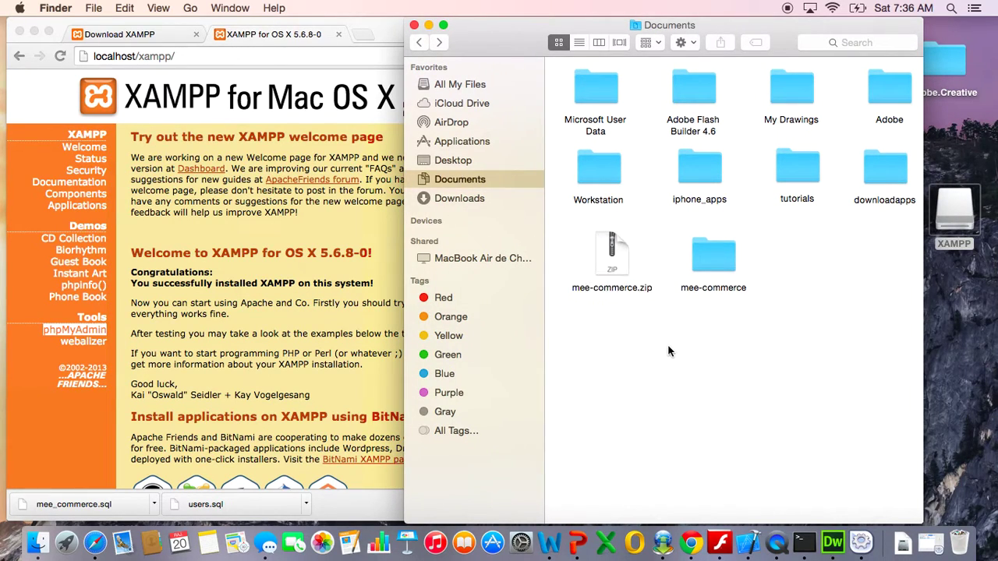
# - Open the mee-commerce folder to review its contents, then return to Documents
pyautogui.moveTo(784, 317); pyautogui.dragTo(654, 221)
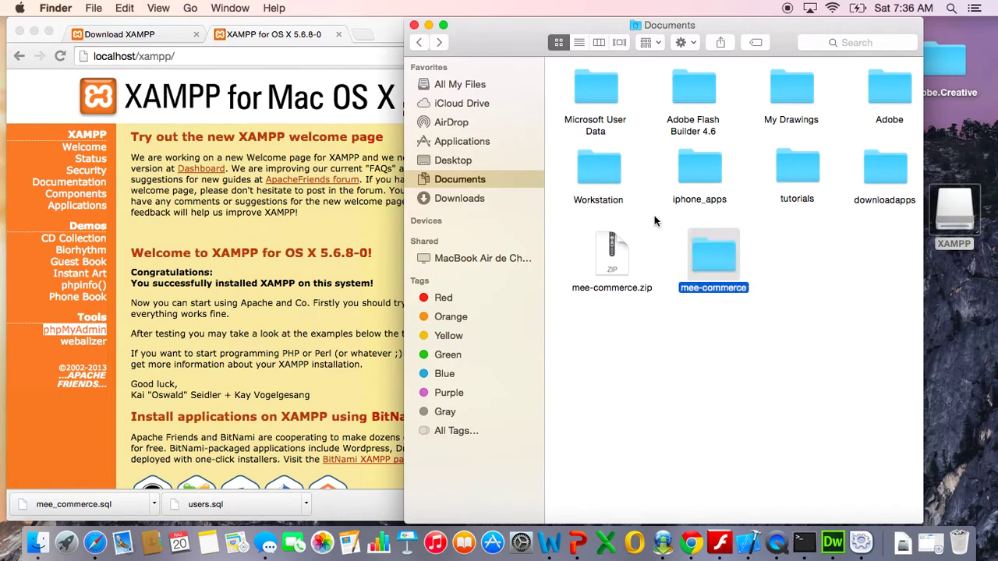
pyautogui.click(763, 347)
pyautogui.doubleClick(719, 265)
pyautogui.moveTo(843, 496); pyautogui.dragTo(836, 435)
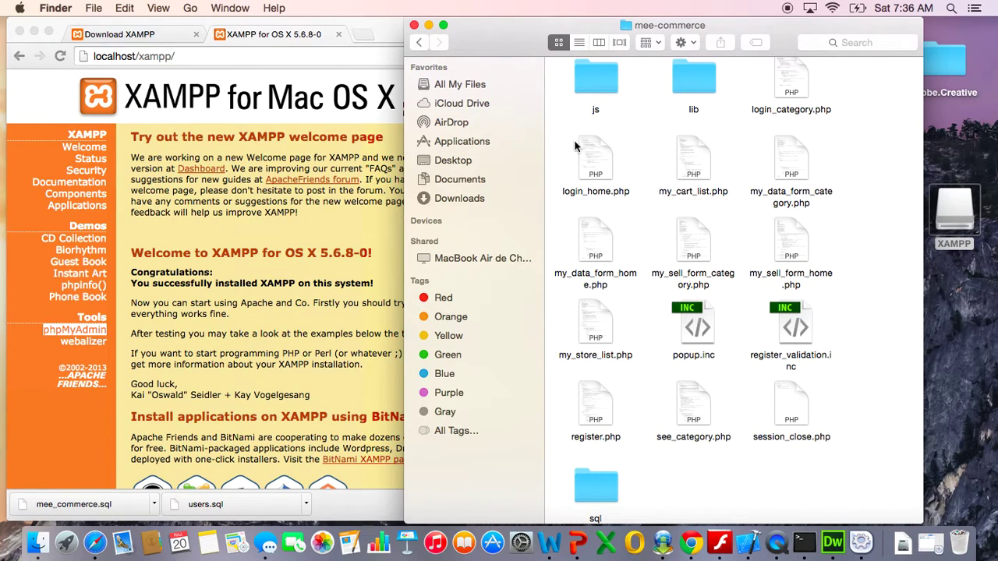
pyautogui.click(418, 44)
pyautogui.moveTo(795, 336); pyautogui.dragTo(668, 231)
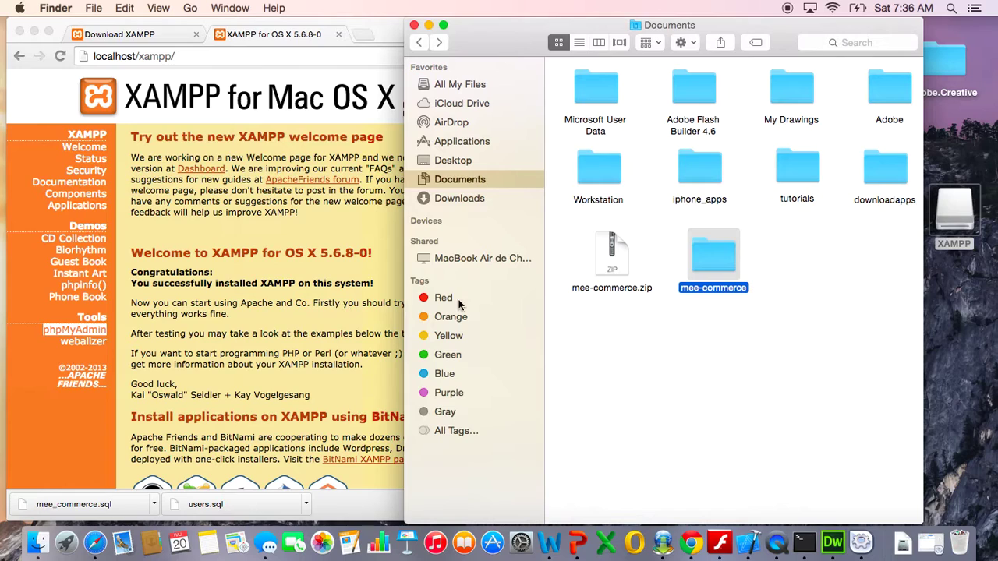
# - Browse to Applications > XAMPP and peek into its htdocs folder
pyautogui.click(491, 142)
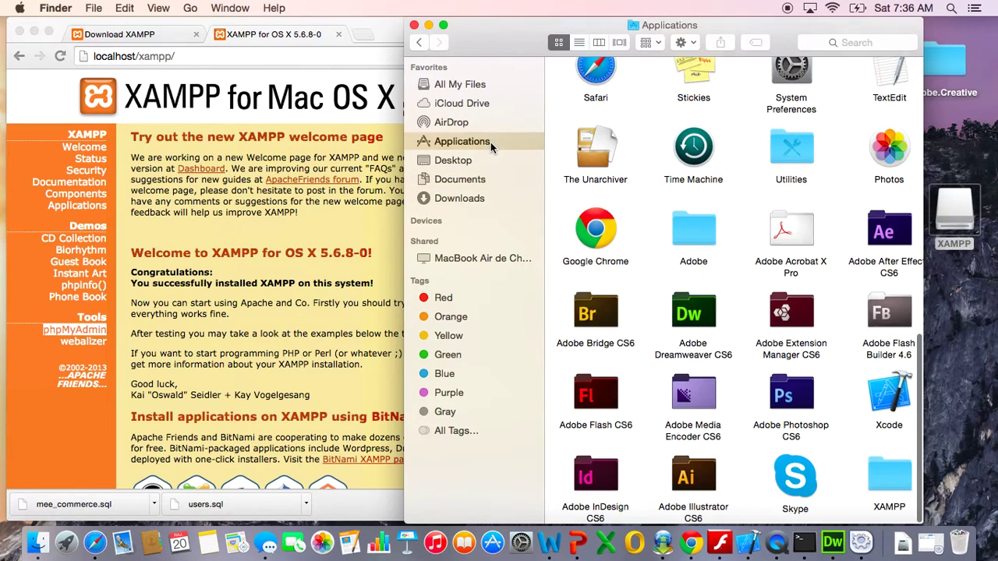
pyautogui.scroll(-1, 745, 332)
pyautogui.doubleClick(894, 485)
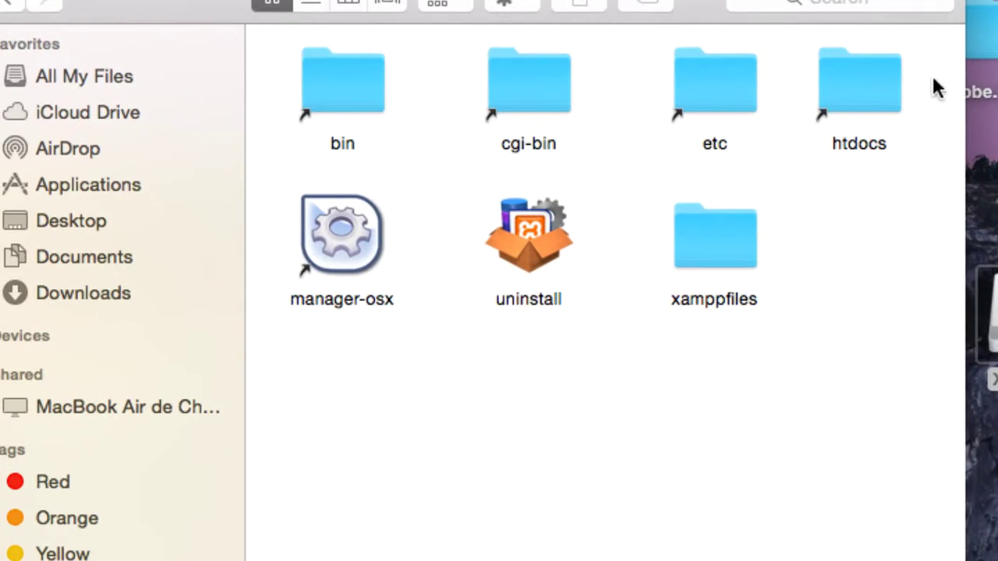
pyautogui.doubleClick(866, 95)
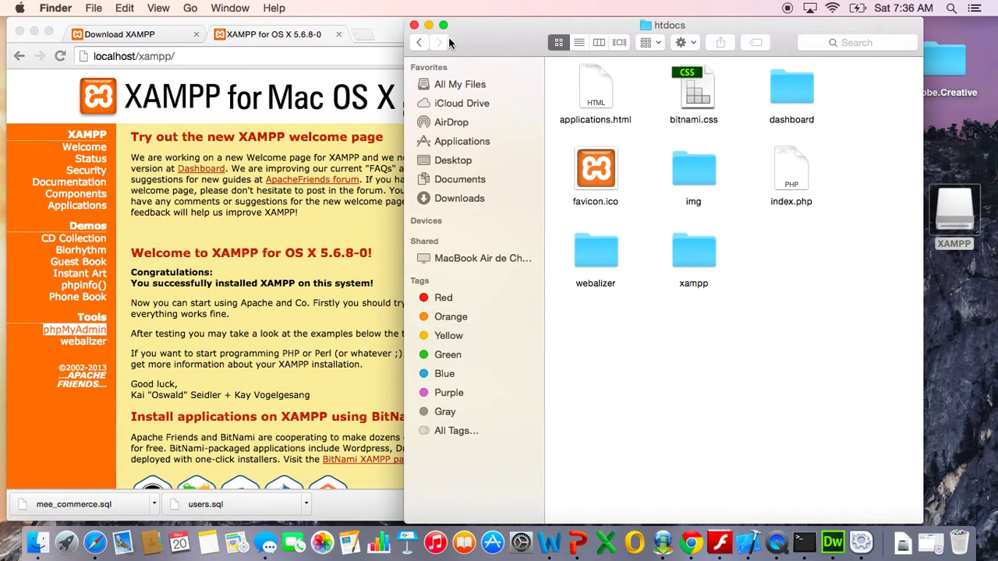
pyautogui.click(419, 43)
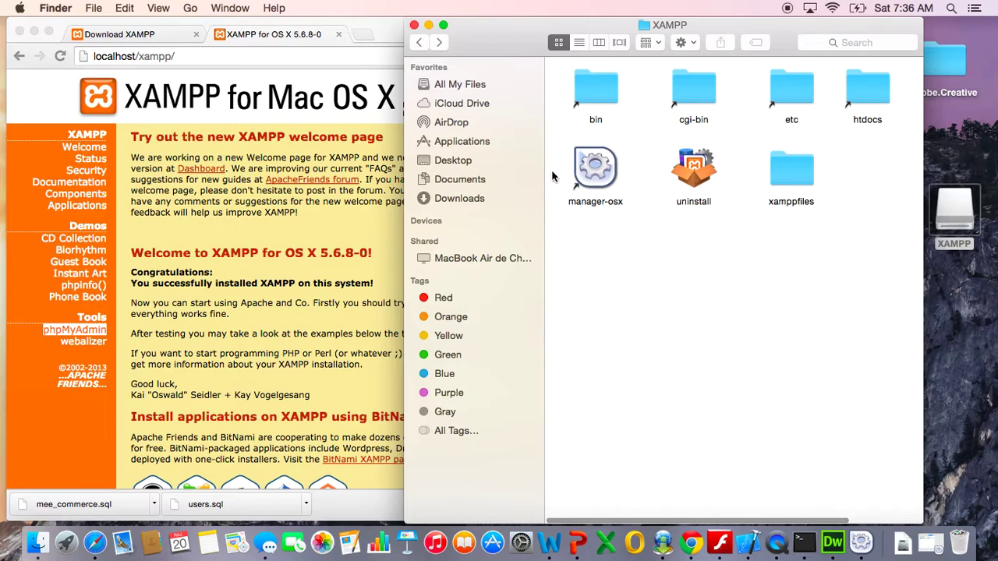
# - Drag htdocs into the Finder sidebar Favorites and open it from there
pyautogui.moveTo(908, 146); pyautogui.dragTo(836, 65)
pyautogui.click(898, 163)
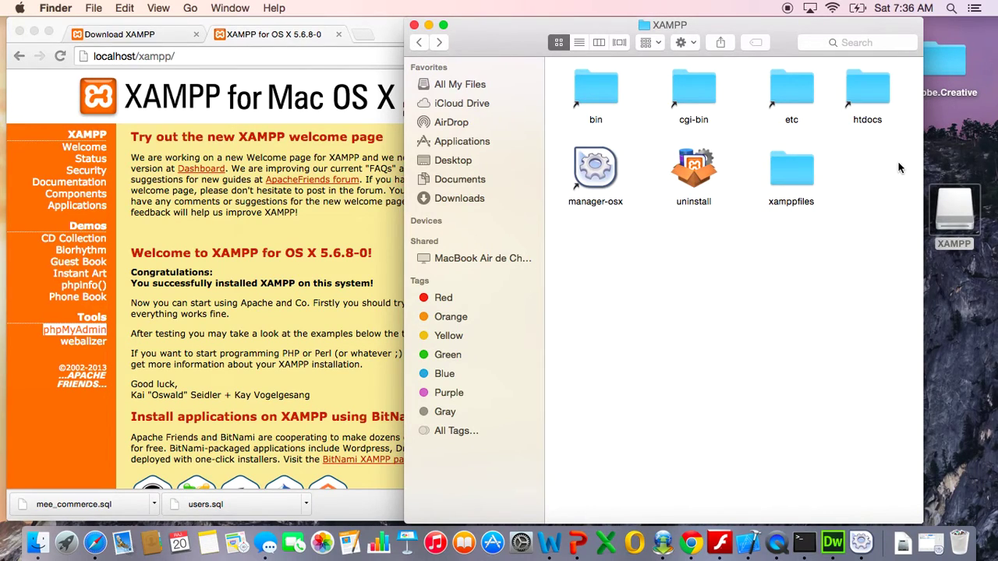
pyautogui.click(888, 101)
pyautogui.moveTo(888, 101); pyautogui.dragTo(473, 209)
pyautogui.click(463, 219)
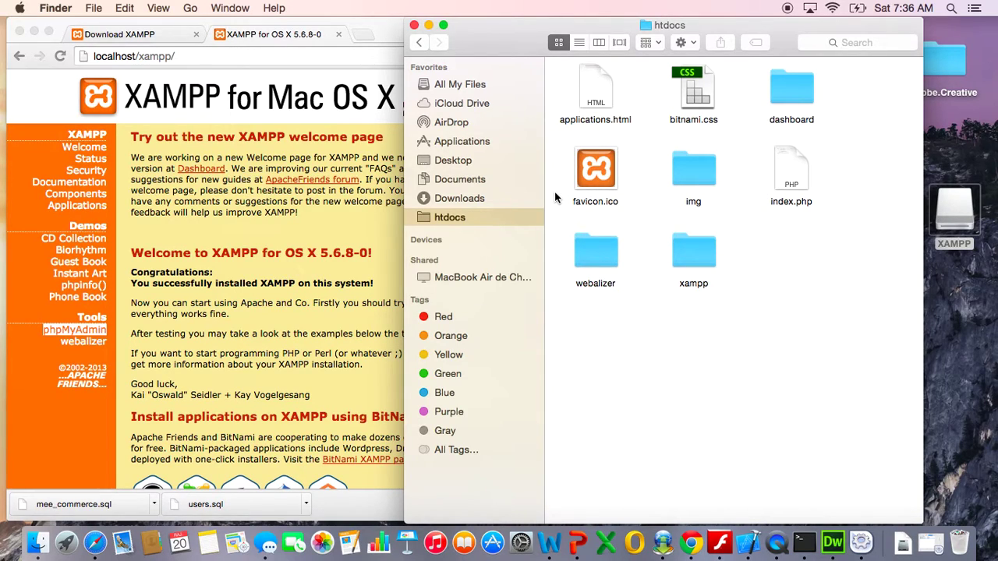
# - Load localhost in Chrome to confirm the XAMPP page is served
pyautogui.click(231, 52)
pyautogui.click(244, 57)
pyautogui.press('BackSpace')
pyautogui.press('BackSpace')
pyautogui.press('BackSpace')
pyautogui.press('BackSpace')
pyautogui.press('BackSpace')
pyautogui.press('BackSpace')
pyautogui.press('BackSpace')
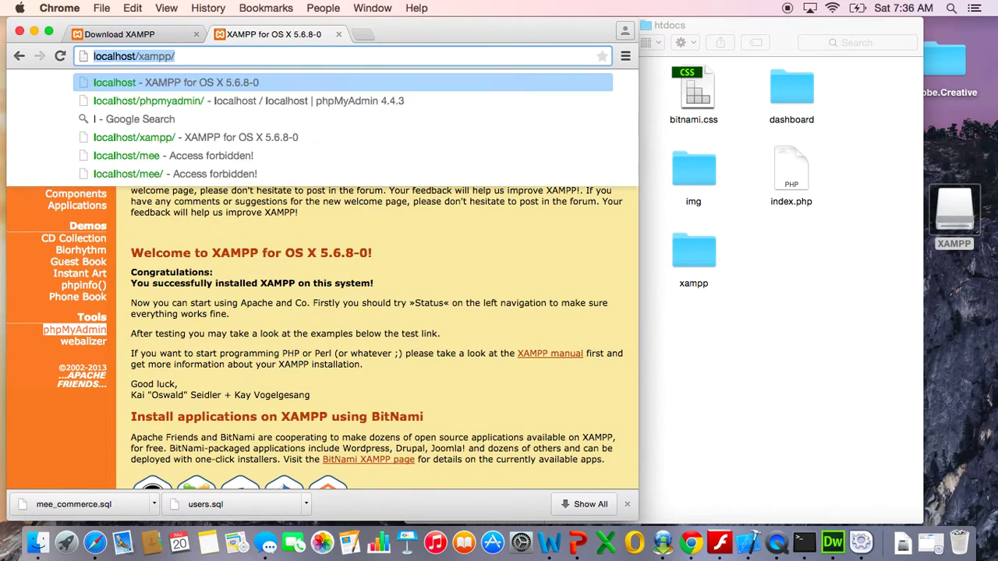
pyautogui.press('Return')
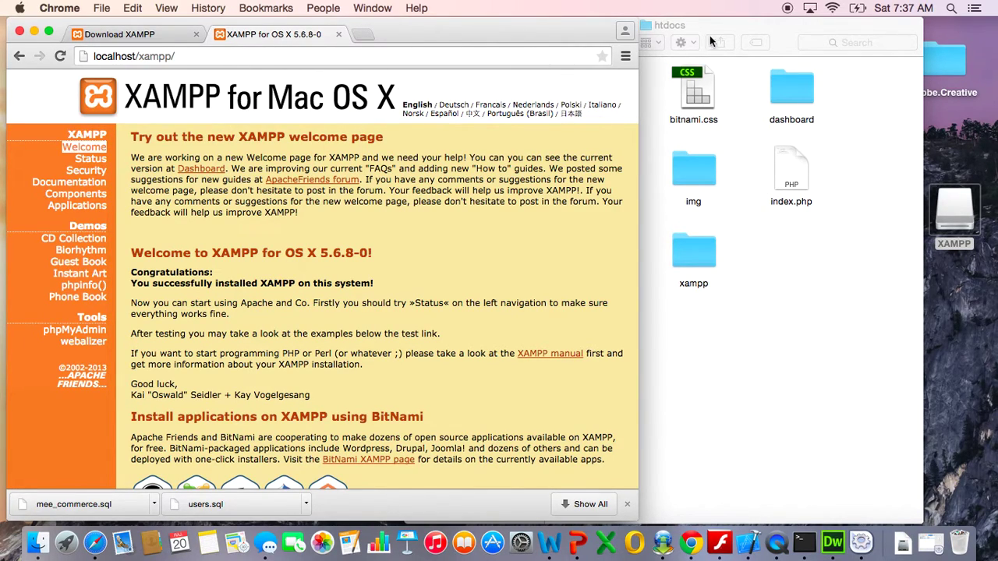
# - Inspect the htdocs folder's files, including index.php, in Finder
pyautogui.click(737, 21)
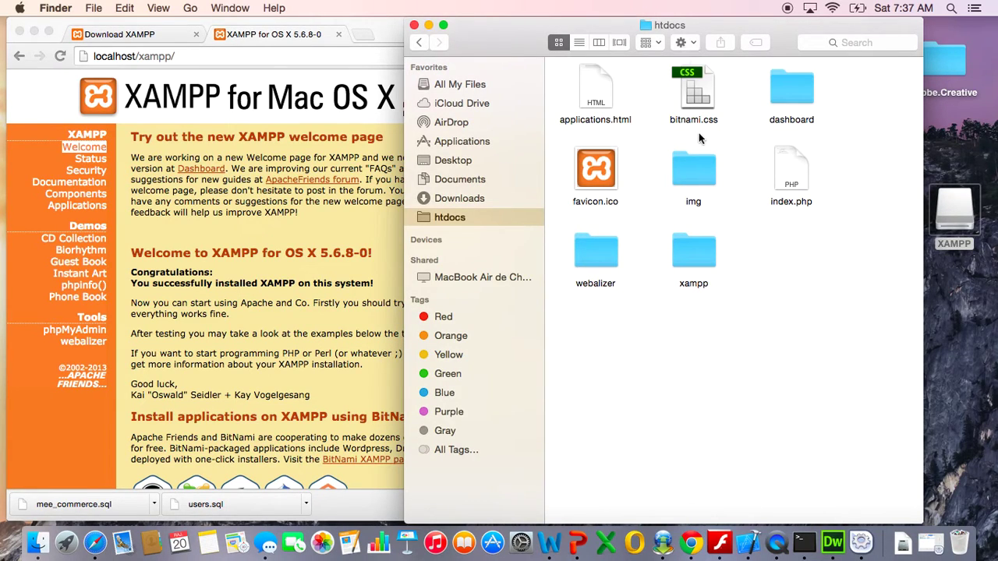
pyautogui.click(831, 209)
pyautogui.moveTo(751, 146); pyautogui.dragTo(751, 146)
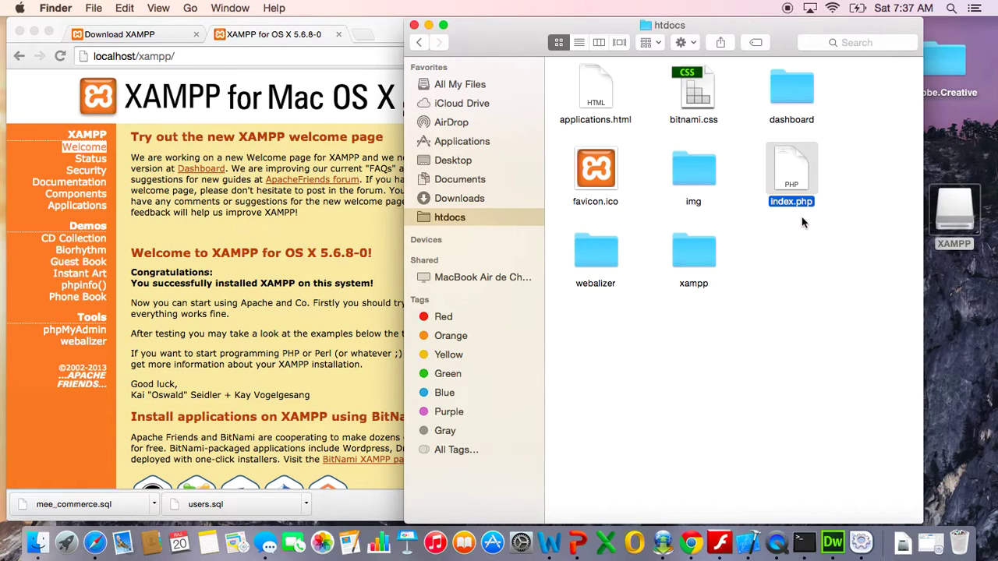
pyautogui.moveTo(847, 225); pyautogui.dragTo(723, 154)
pyautogui.click(849, 223)
pyautogui.moveTo(852, 212); pyautogui.dragTo(745, 147)
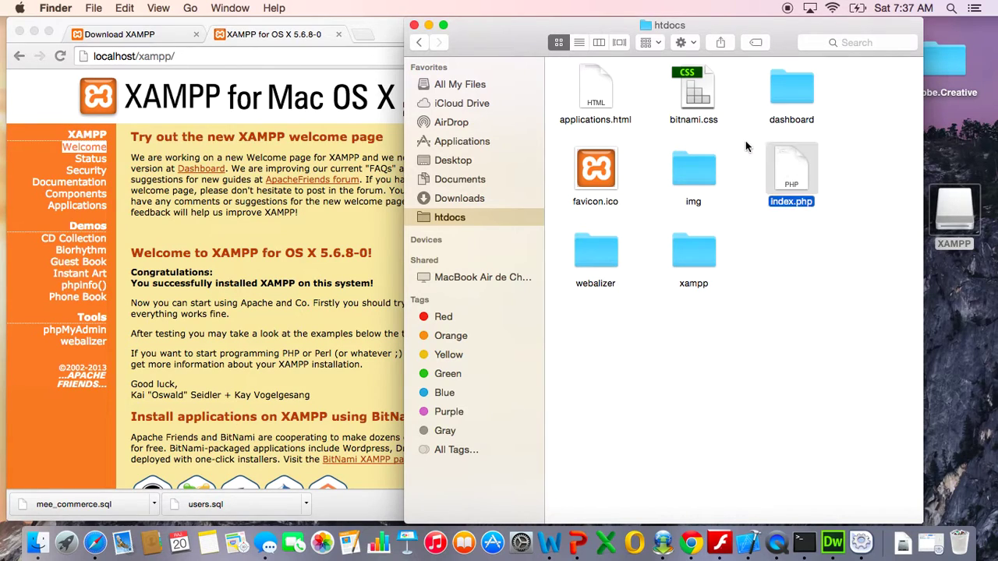
pyautogui.click(774, 253)
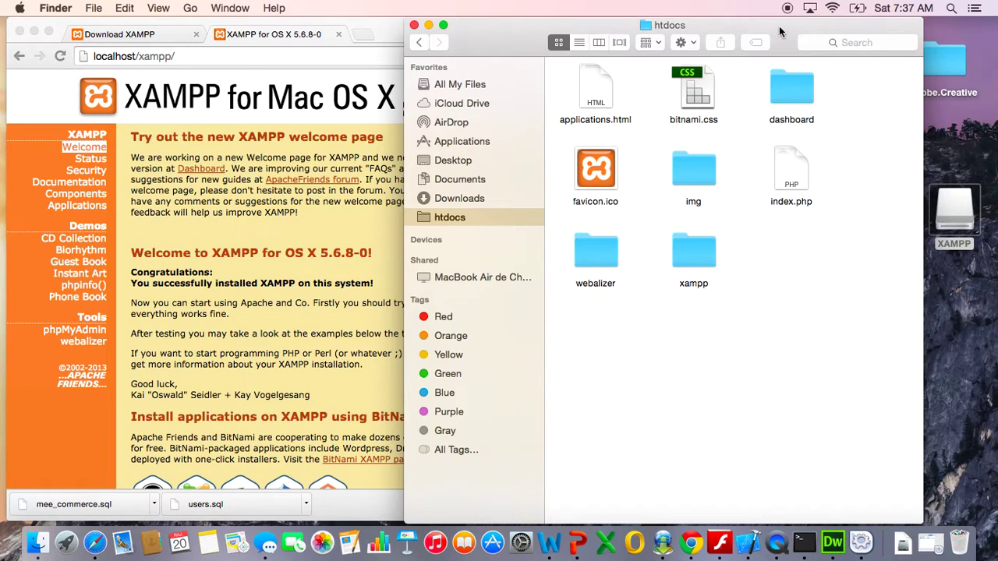
pyautogui.moveTo(781, 25); pyautogui.dragTo(805, 28)
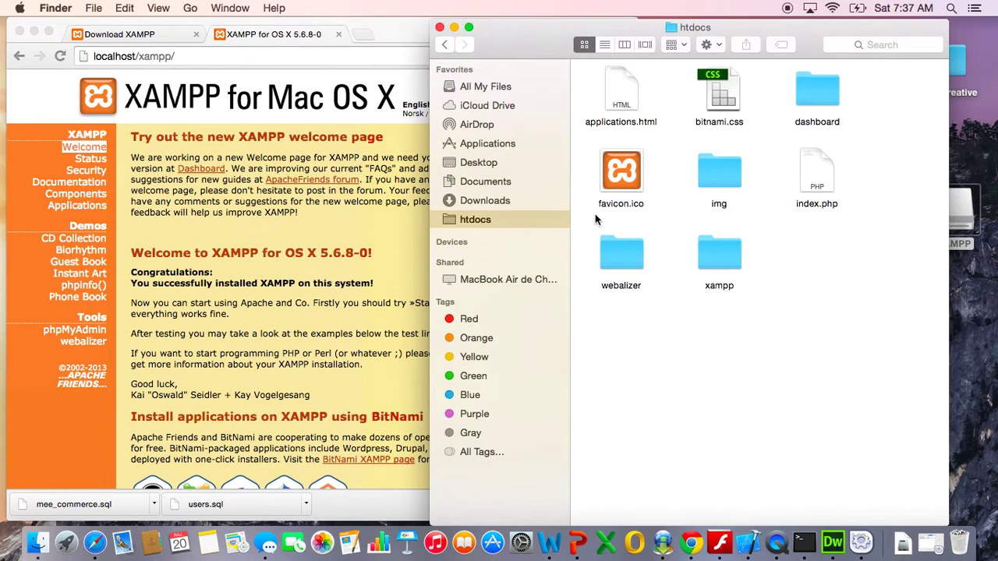
pyautogui.click(511, 183)
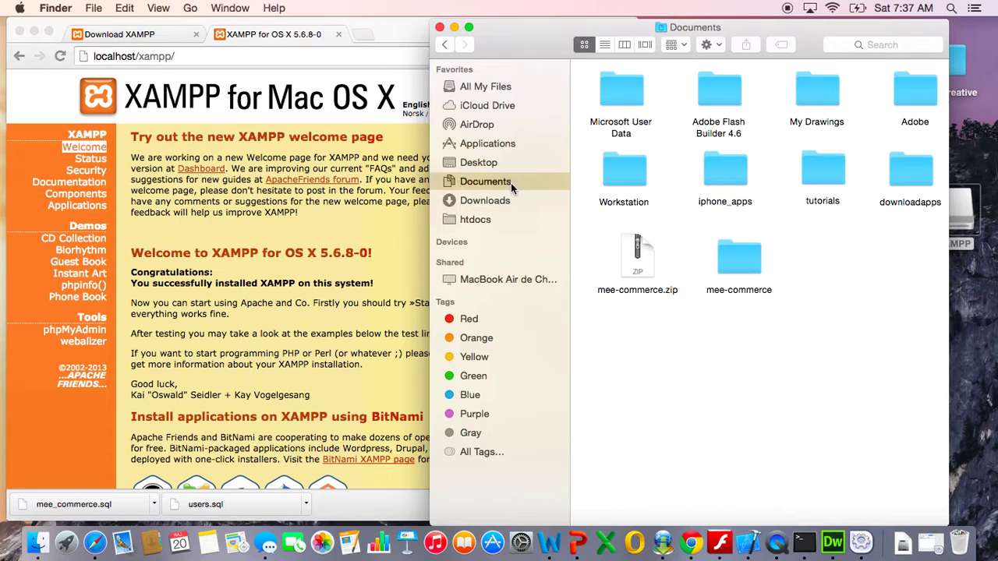
pyautogui.moveTo(806, 316); pyautogui.dragTo(702, 225)
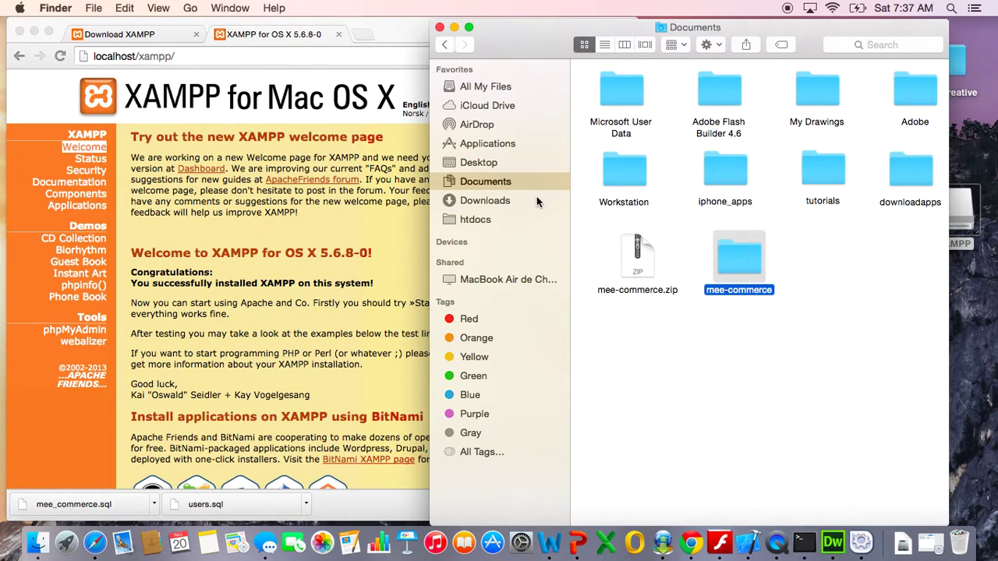
pyautogui.moveTo(736, 266); pyautogui.dragTo(823, 249)
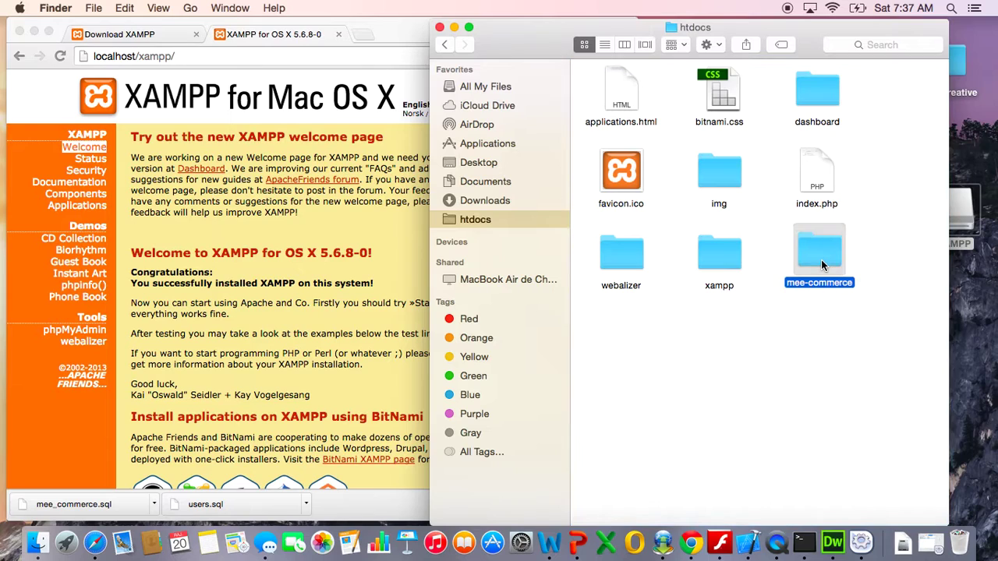
pyautogui.click(820, 320)
pyautogui.click(821, 282)
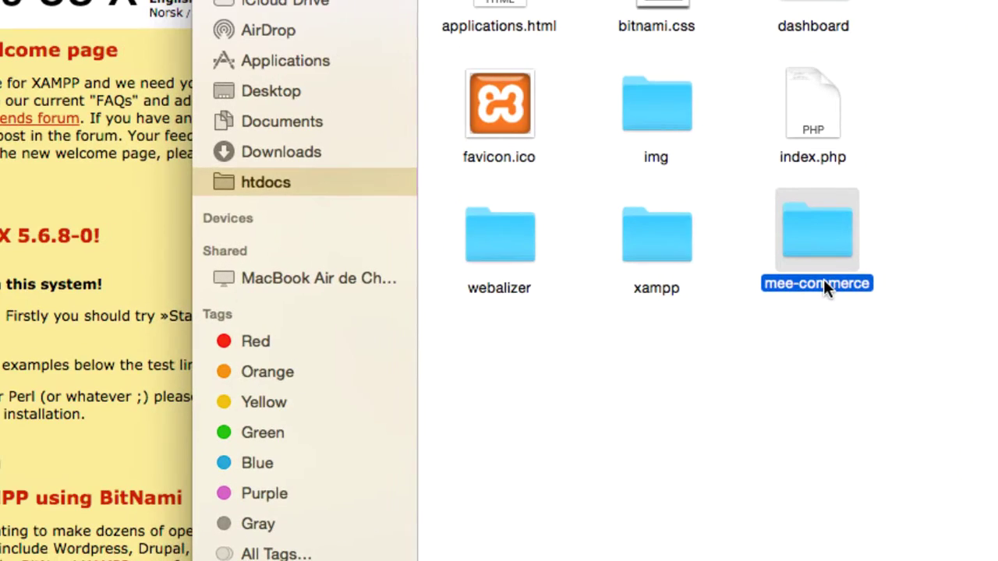
pyautogui.press('Return')
pyautogui.write('m')
pyautogui.press('BackSpace')
pyautogui.write('mee')
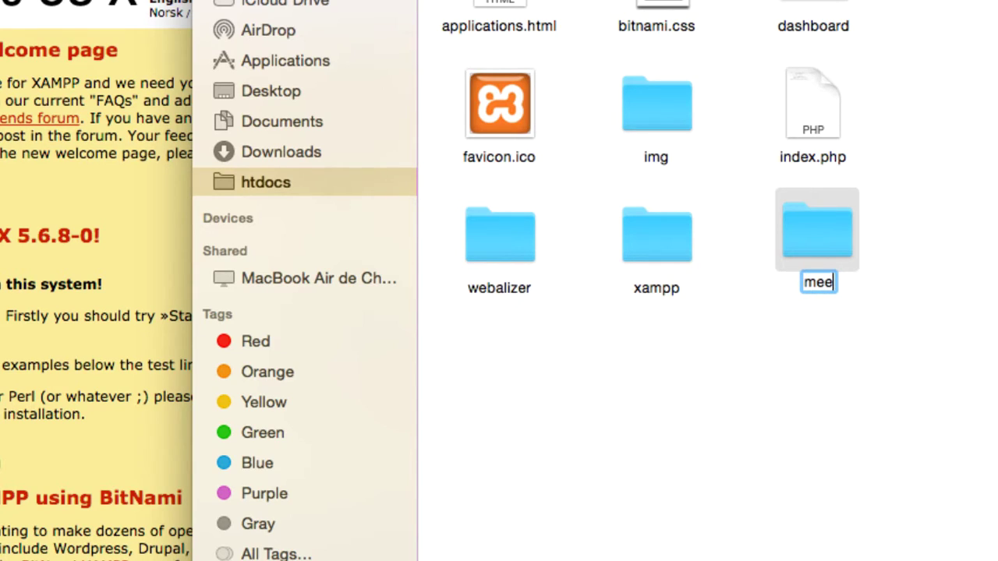
pyautogui.press('Return')
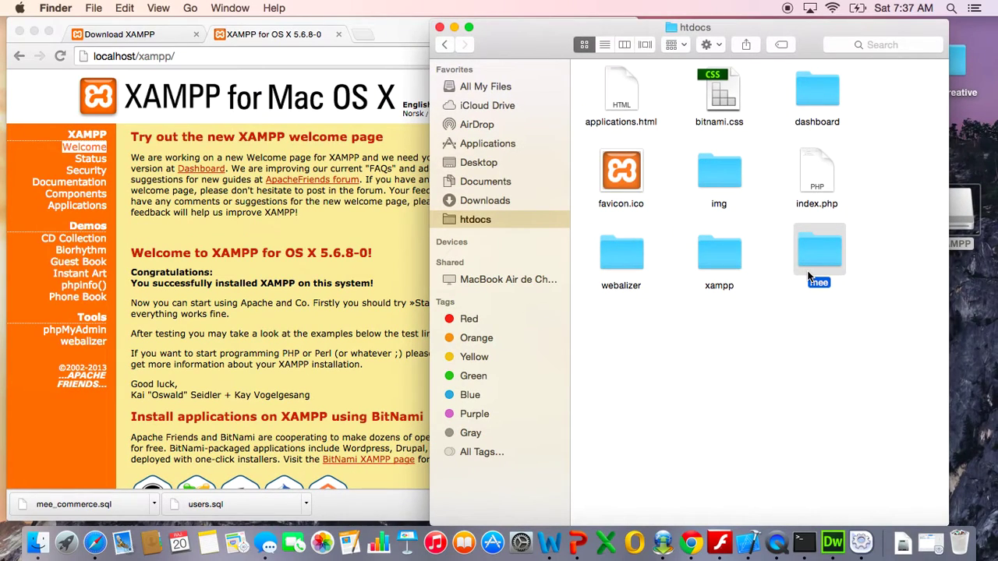
pyautogui.click(831, 315)
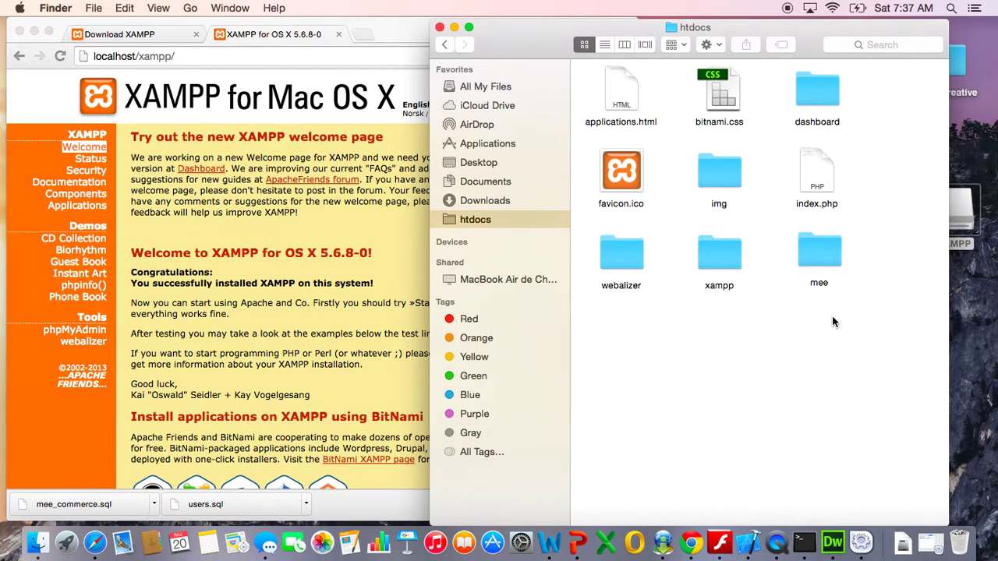
pyautogui.moveTo(860, 301); pyautogui.dragTo(787, 224)
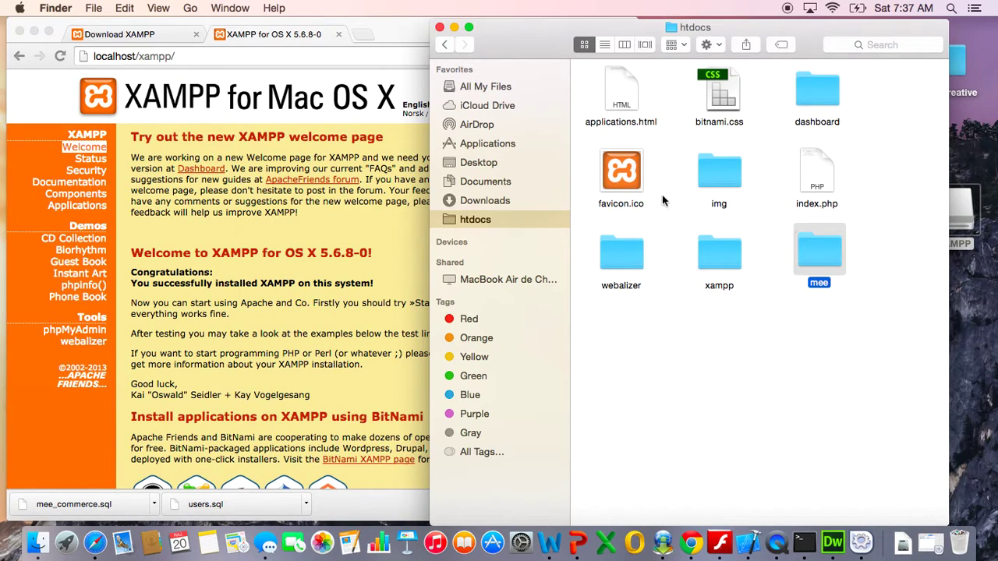
# - Load localhost/mee in Chrome to show the Mee-commerce homepage, then select htdocs' mee folder
pyautogui.click(319, 56)
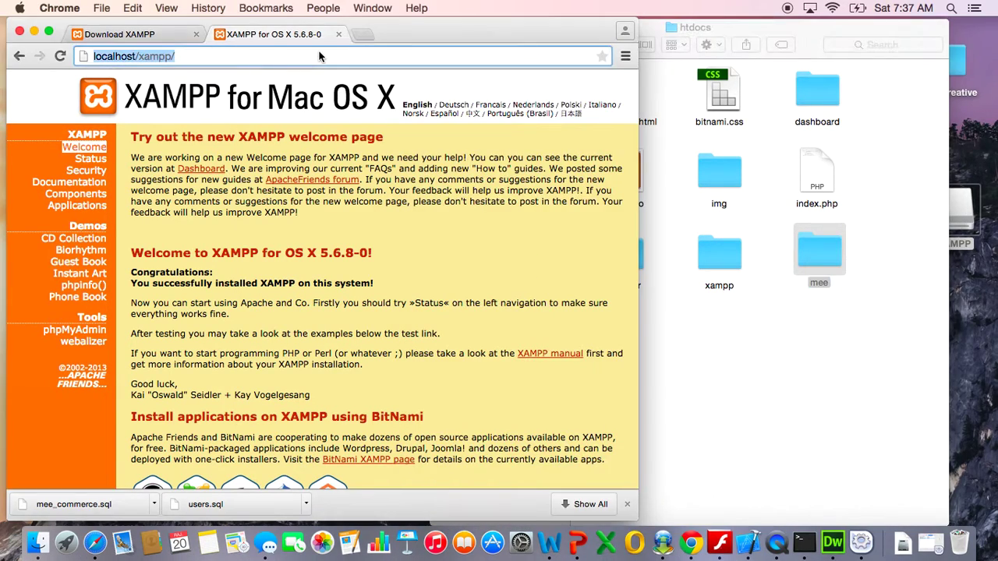
pyautogui.write('loca')
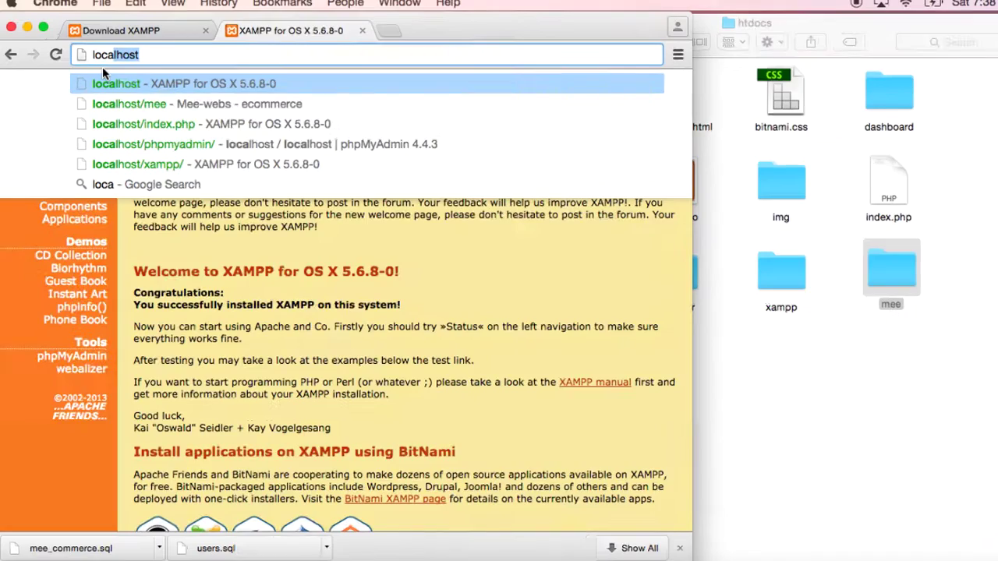
pyautogui.write('lhost')
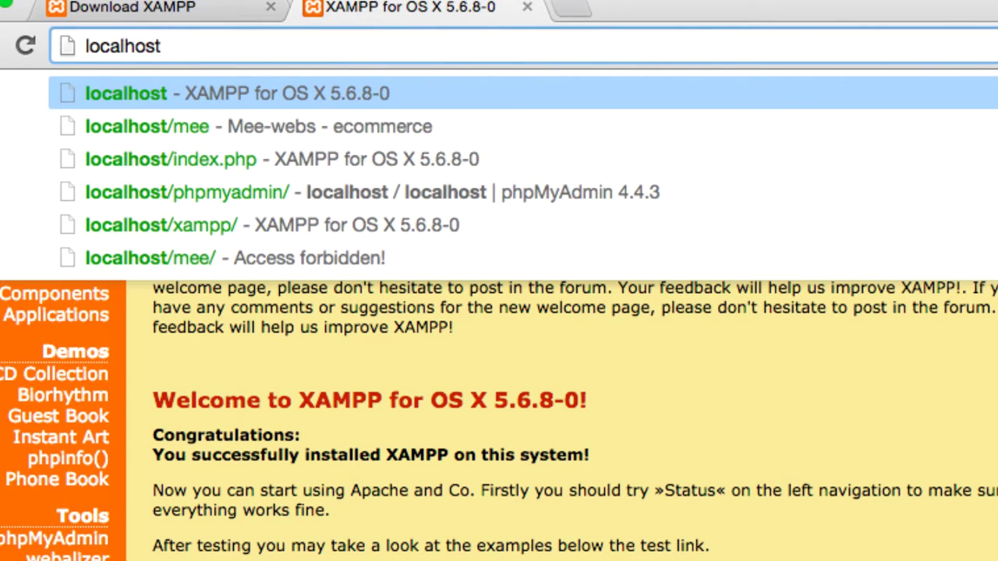
pyautogui.write('/mee')
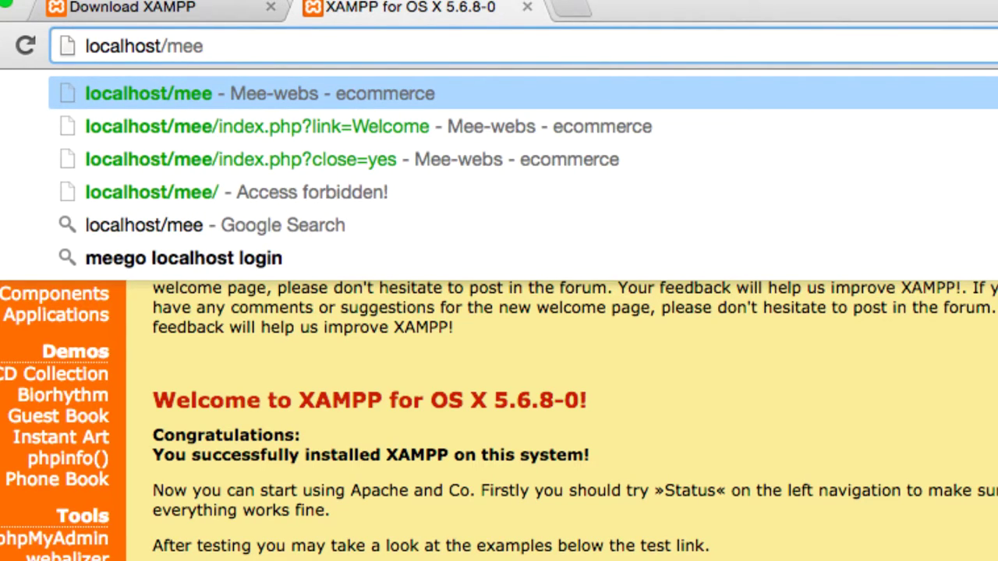
pyautogui.press('Return')
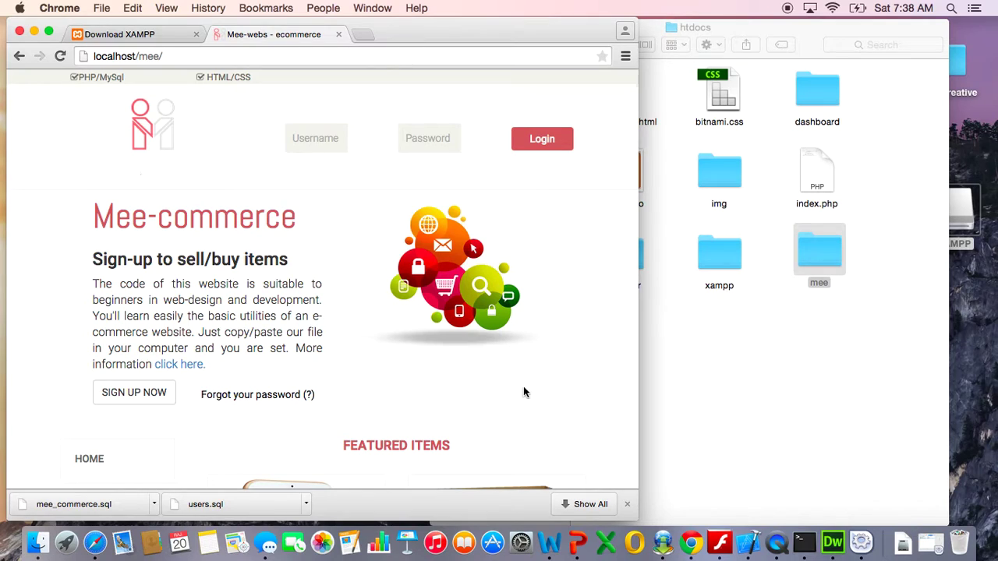
pyautogui.click(791, 422)
pyautogui.moveTo(890, 325); pyautogui.dragTo(765, 214)
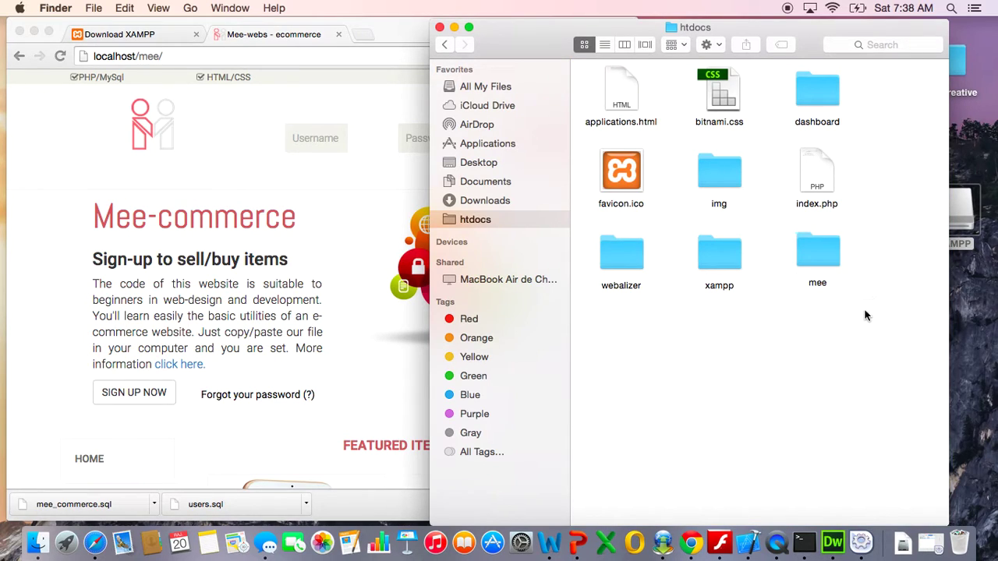
# - Open the Get Info window for the mee folder and move it toward the centre
pyautogui.rightClick(819, 258)
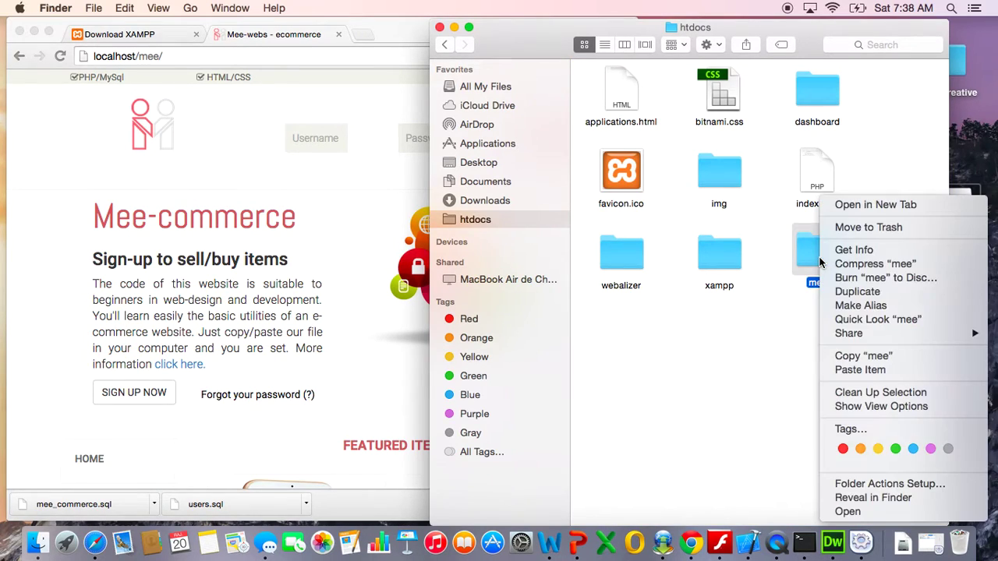
pyautogui.click(868, 252)
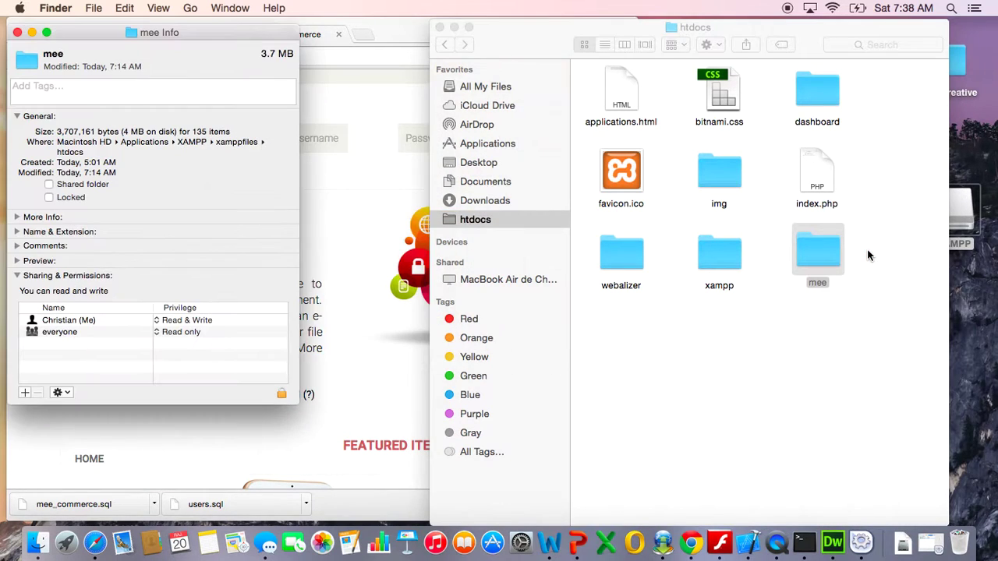
pyautogui.moveTo(248, 34); pyautogui.dragTo(492, 47)
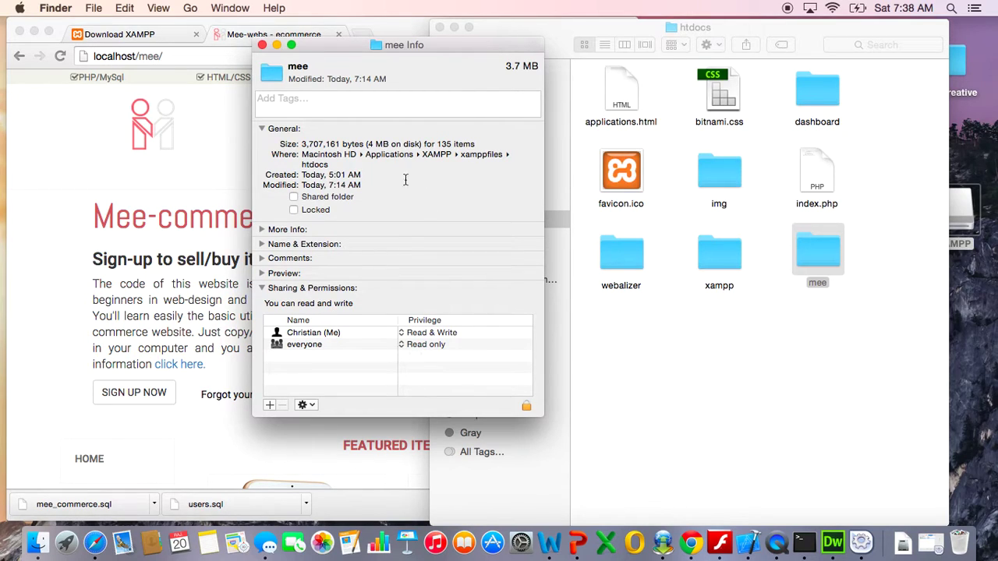
pyautogui.moveTo(339, 56); pyautogui.dragTo(378, 59)
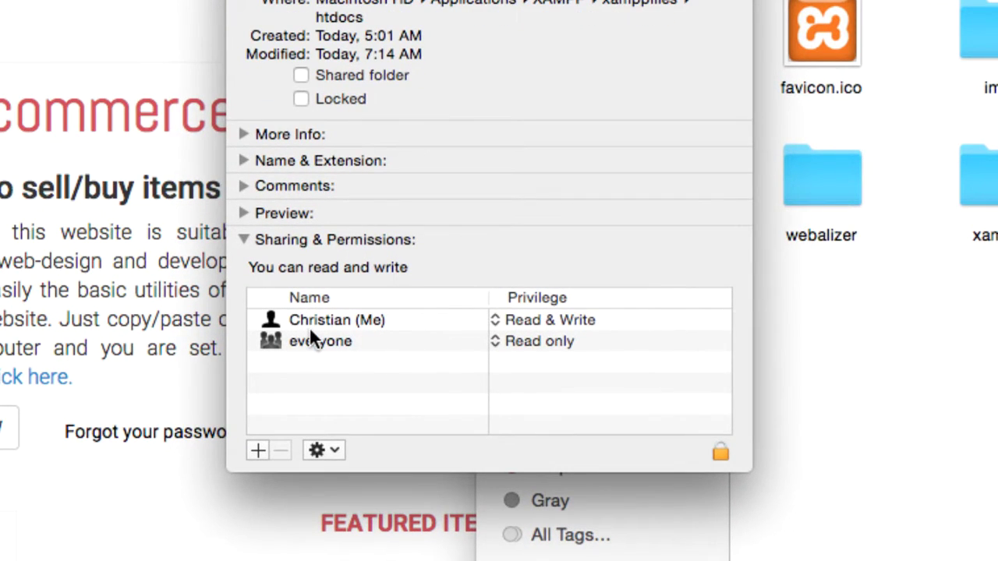
# - Unlock with the account password, switch everyone to No Access and back to Read only, then relock
pyautogui.click(718, 453)
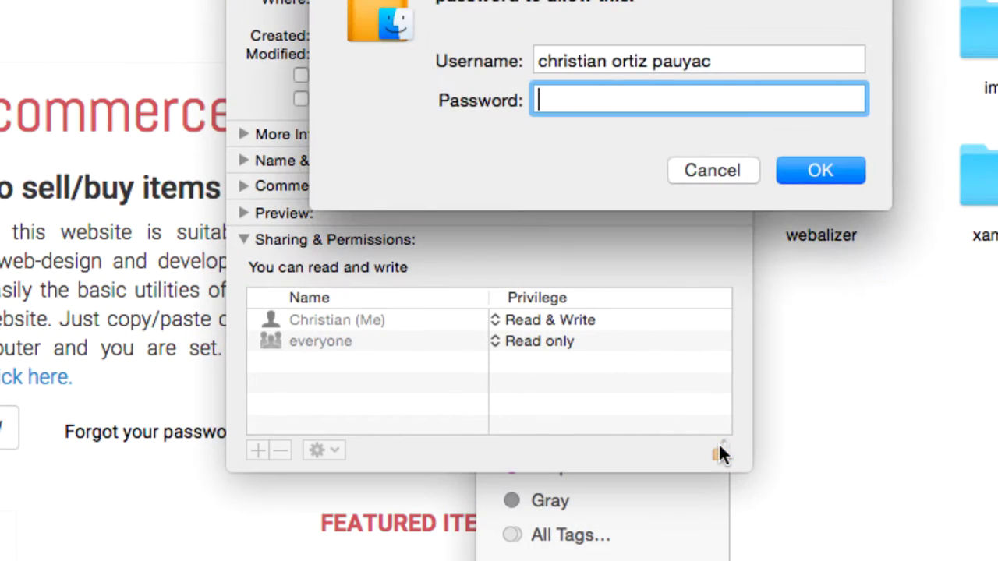
pyautogui.write('•••••••••')
pyautogui.press('Return')
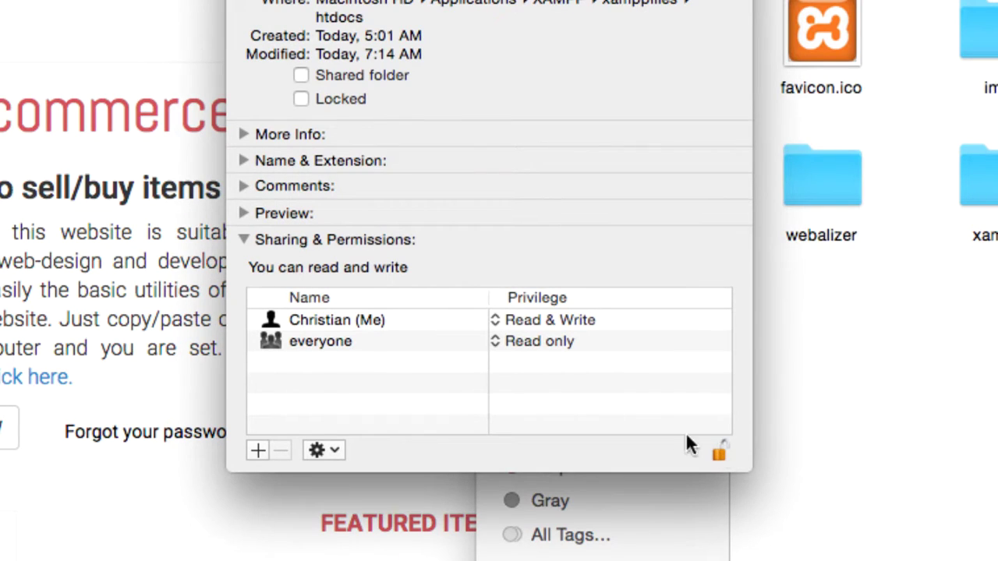
pyautogui.click(511, 343)
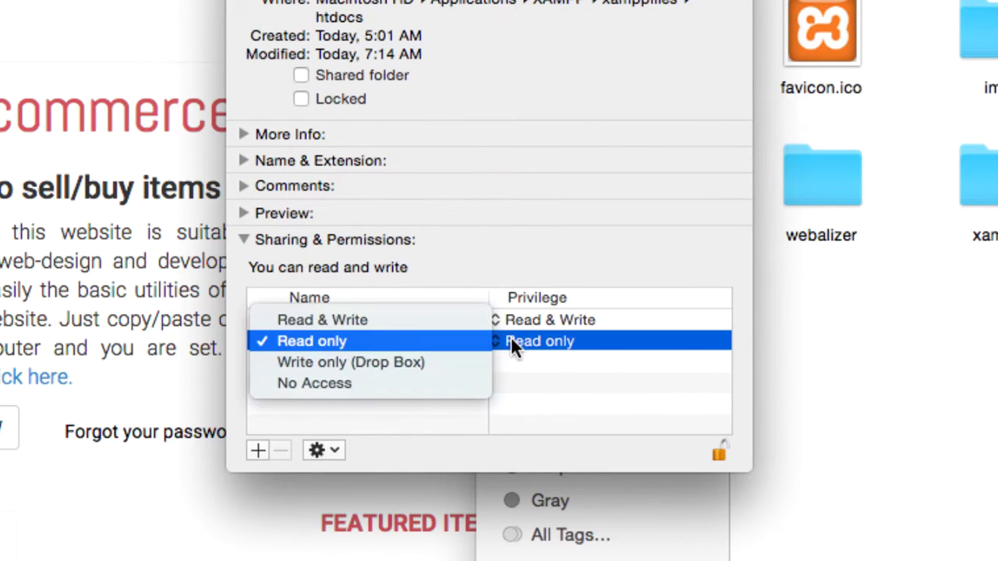
pyautogui.click(453, 385)
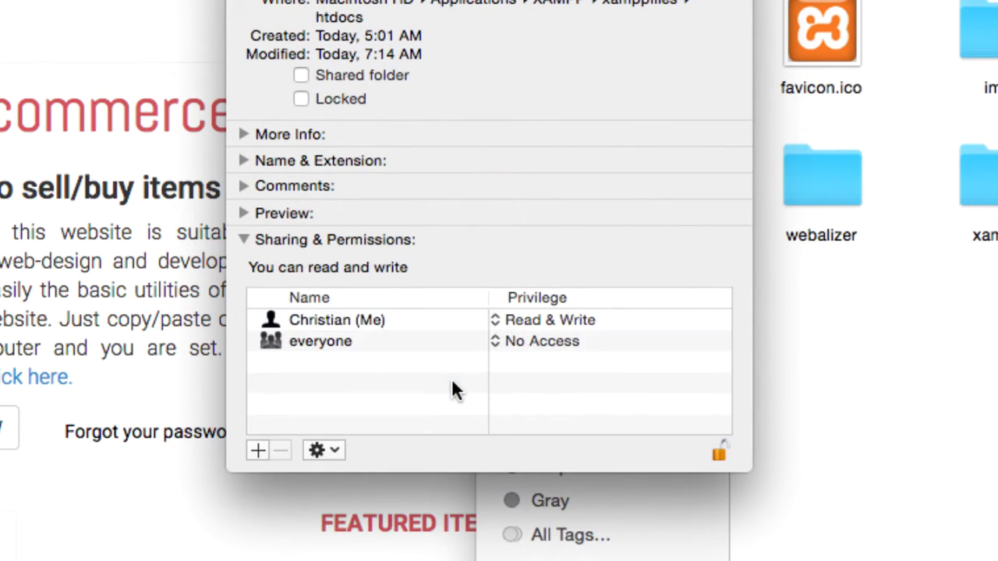
pyautogui.click(505, 338)
pyautogui.click(344, 299)
pyautogui.click(717, 452)
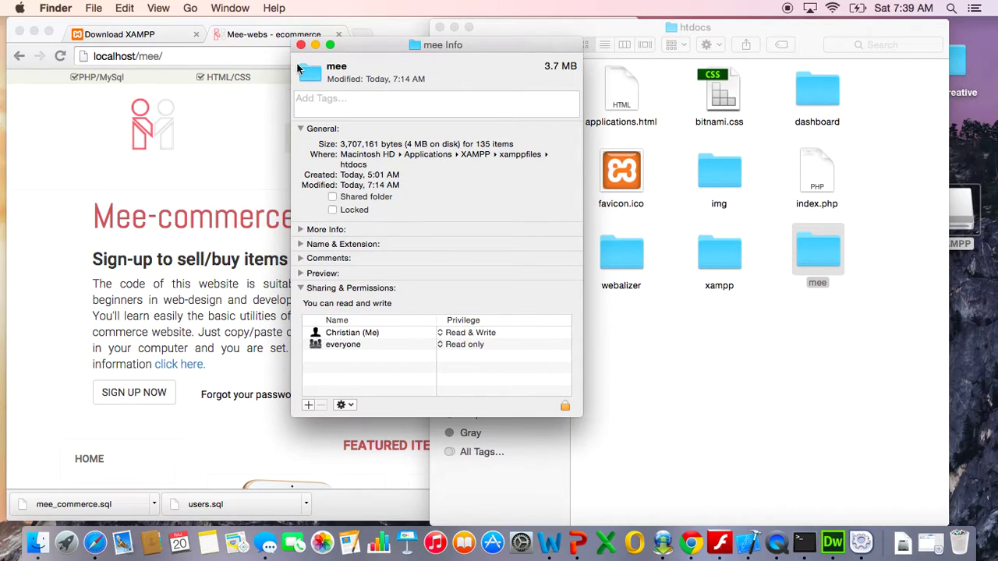
# - Close the Info window, then scroll the Mee-commerce page and widen Chrome to show three featured items
pyautogui.click(301, 44)
pyautogui.click(282, 56)
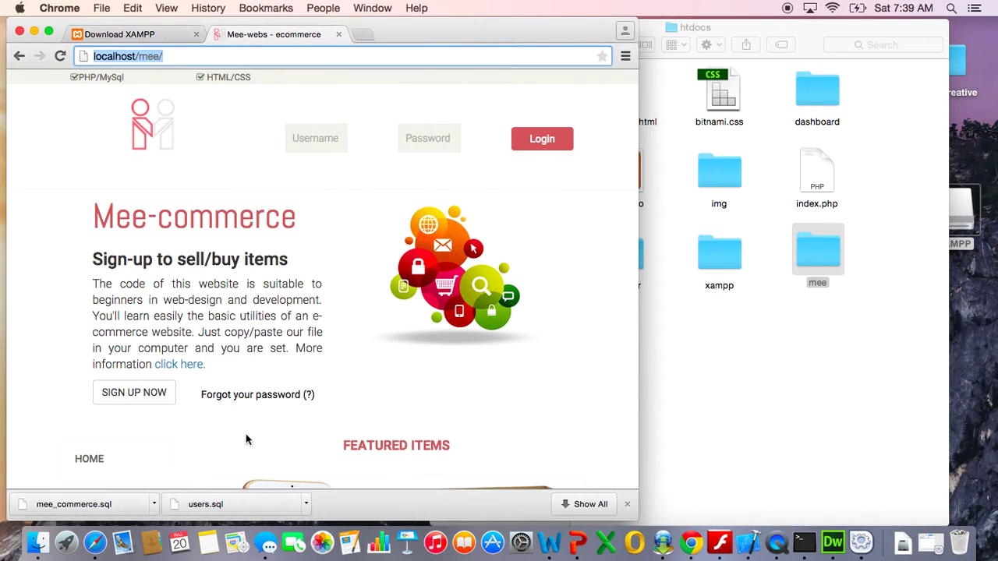
pyautogui.scroll(-2, 245, 434)
pyautogui.scroll(2, 245, 434)
pyautogui.scroll(-4, 245, 433)
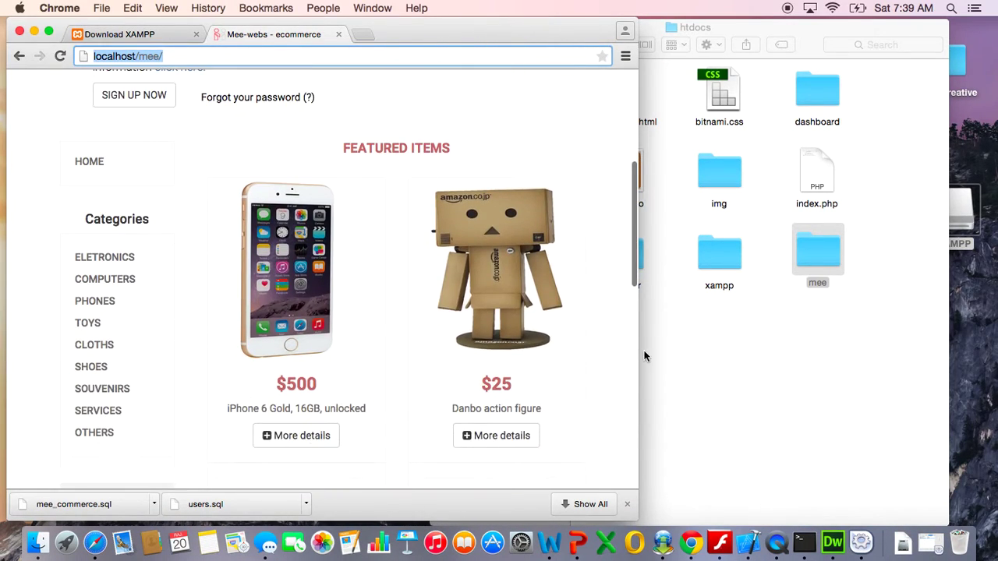
pyautogui.moveTo(641, 354); pyautogui.dragTo(785, 347)
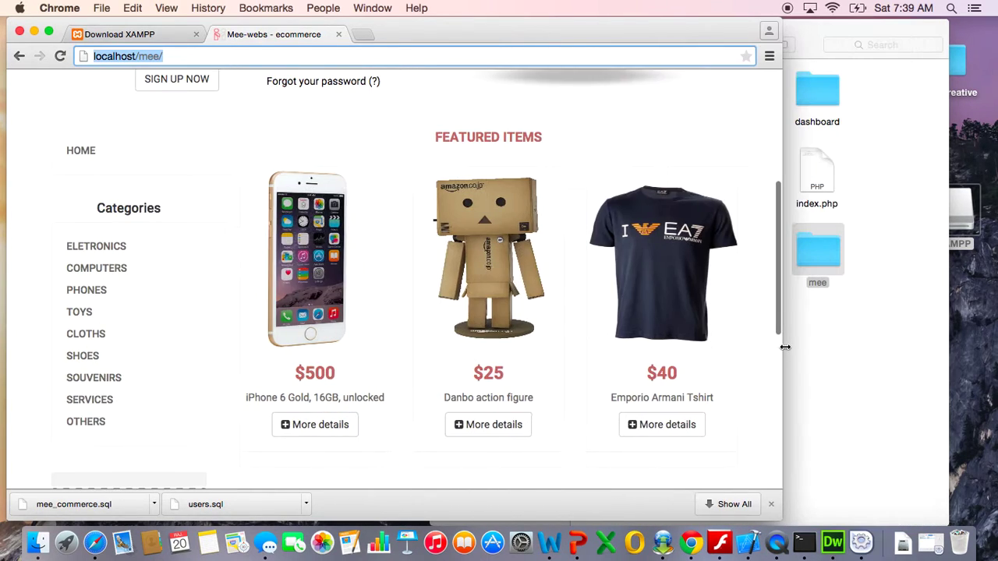
pyautogui.scroll(5, 705, 184)
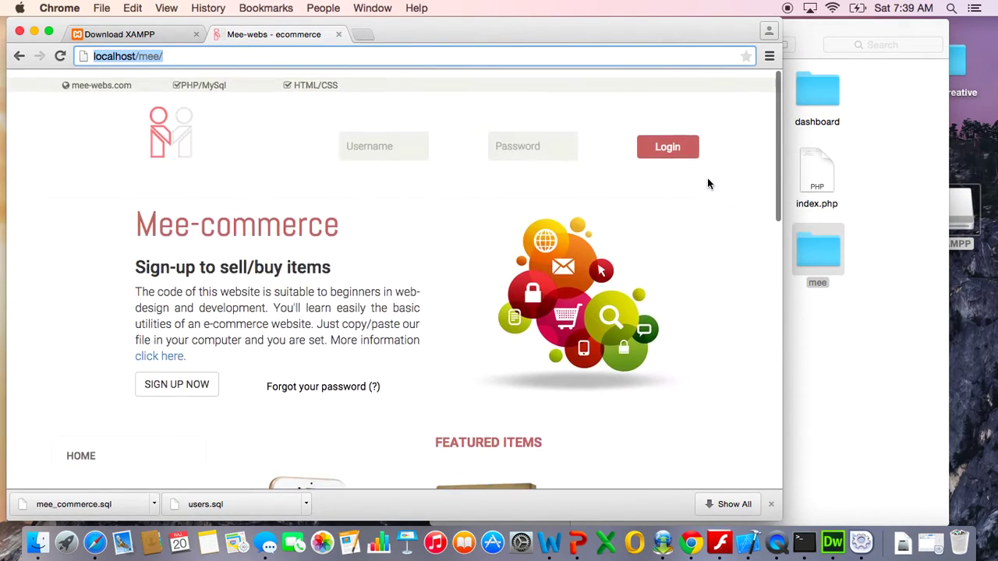
pyautogui.moveTo(781, 177); pyautogui.dragTo(681, 162)
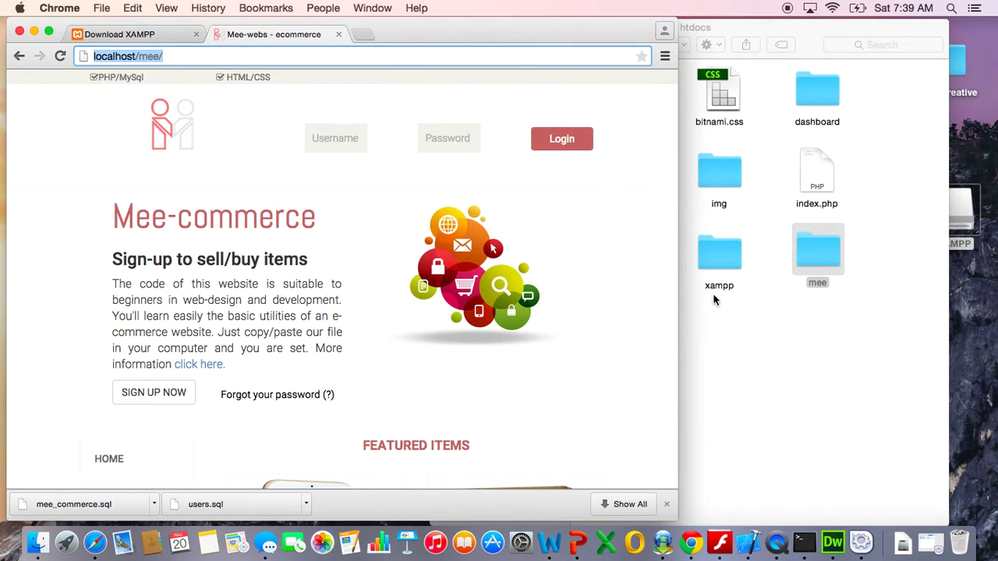
pyautogui.moveTo(460, 33)
pyautogui.mouseDown()
pyautogui.moveTo(470, 253)
pyautogui.moveTo(445, 34)
pyautogui.mouseUp()
# - Load localhost in a new tab, open phpMyAdmin and the mee_commerce table list
pyautogui.click(349, 36)
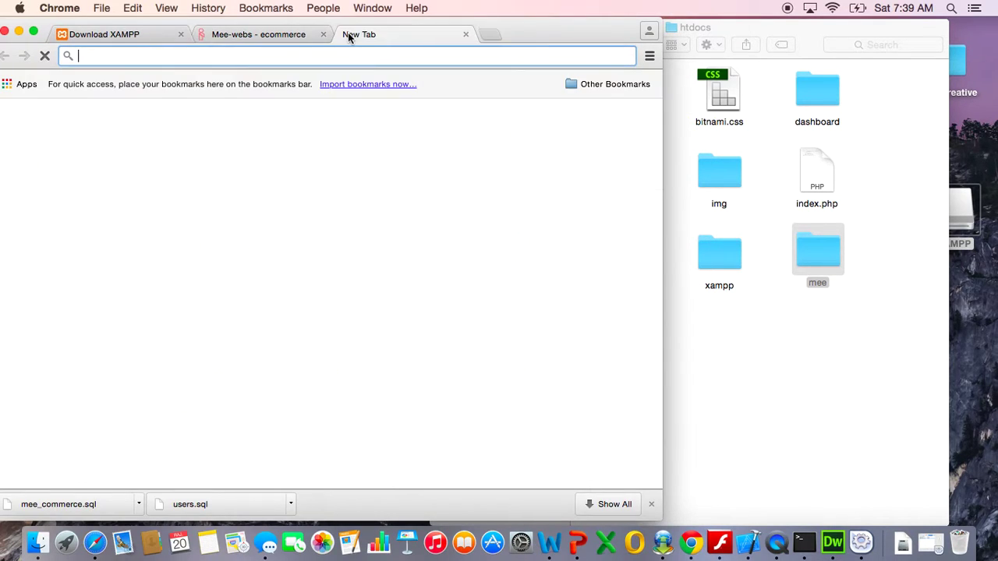
pyautogui.write('local')
pyautogui.press('Return')
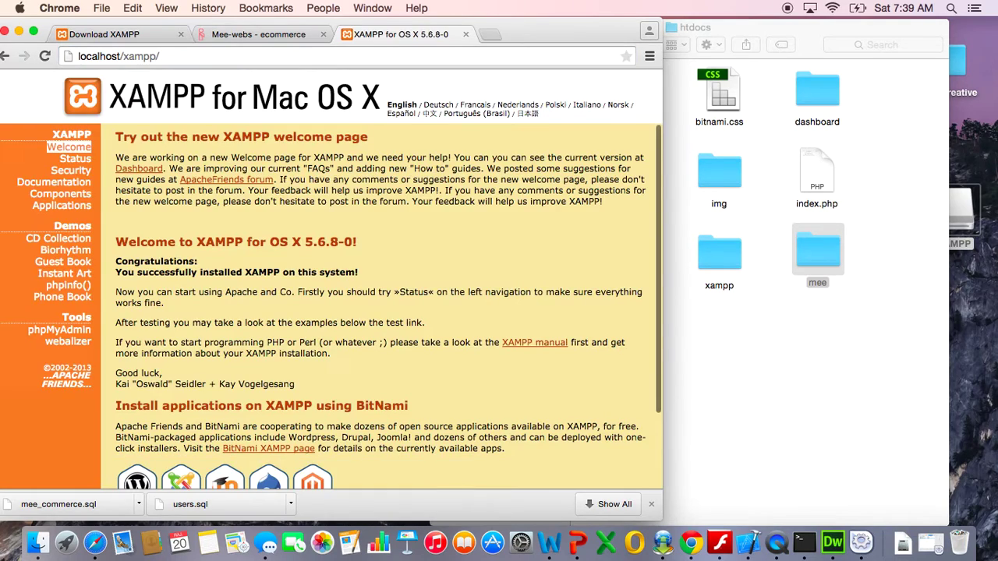
pyautogui.click(69, 334)
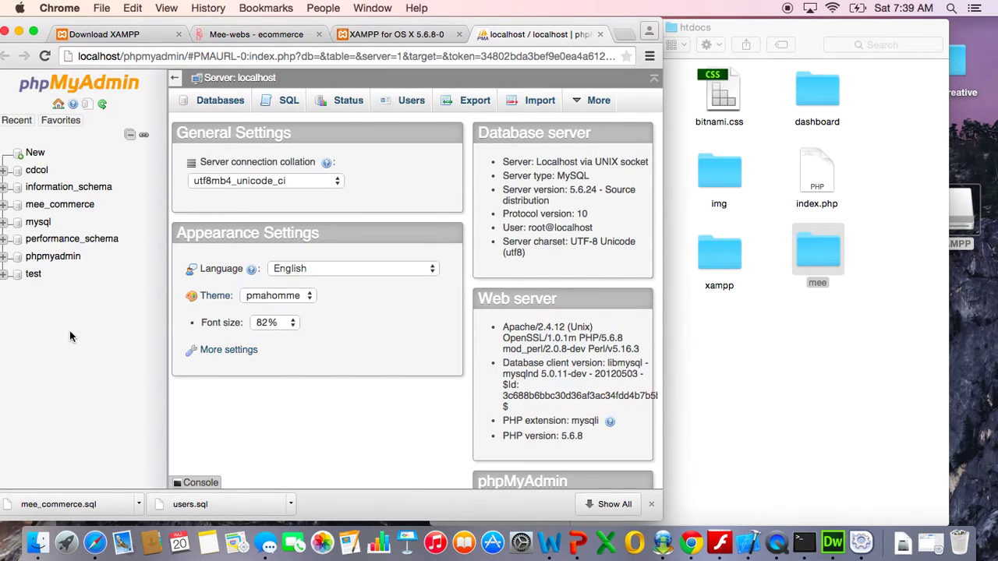
pyautogui.click(60, 206)
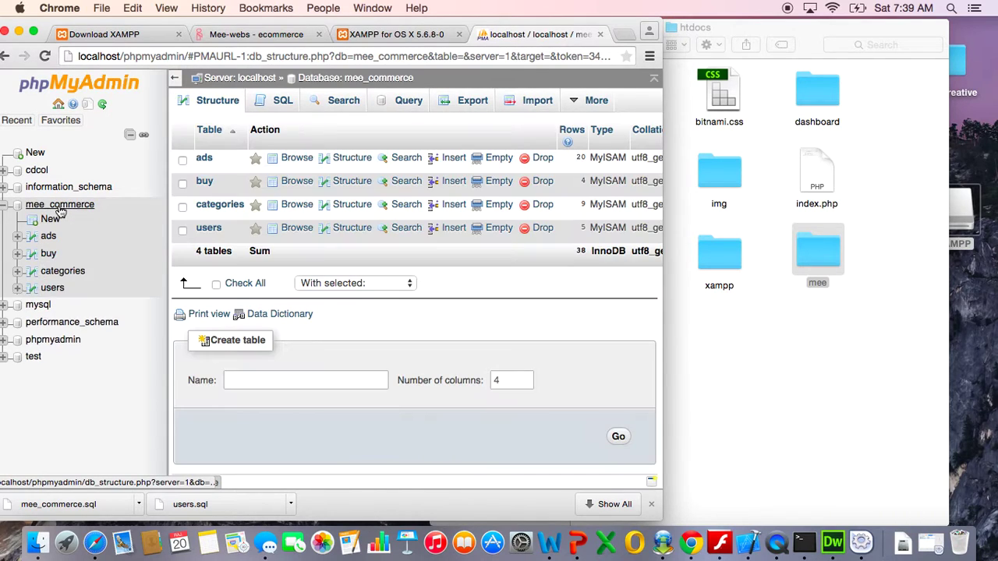
# - Glance at the site's login form, then browse the users table and select the first user's username and password
pyautogui.click(265, 35)
pyautogui.moveTo(590, 174); pyautogui.dragTo(298, 109)
pyautogui.click(358, 191)
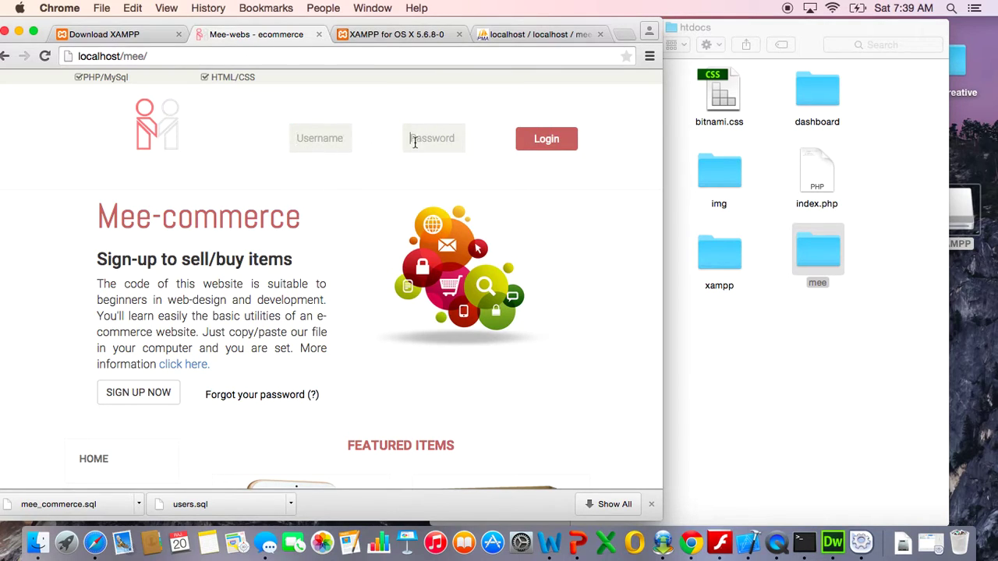
pyautogui.click(530, 36)
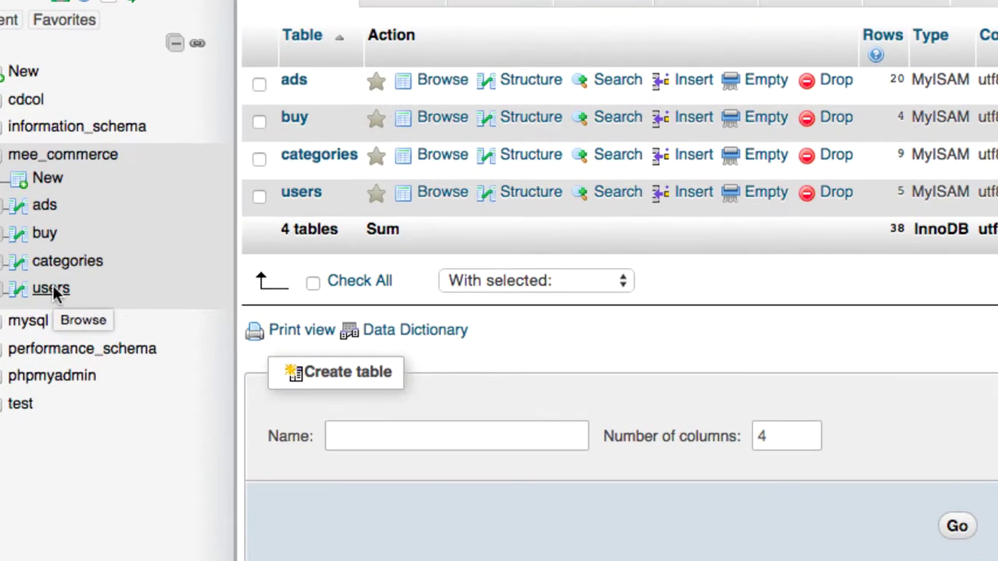
pyautogui.click(53, 289)
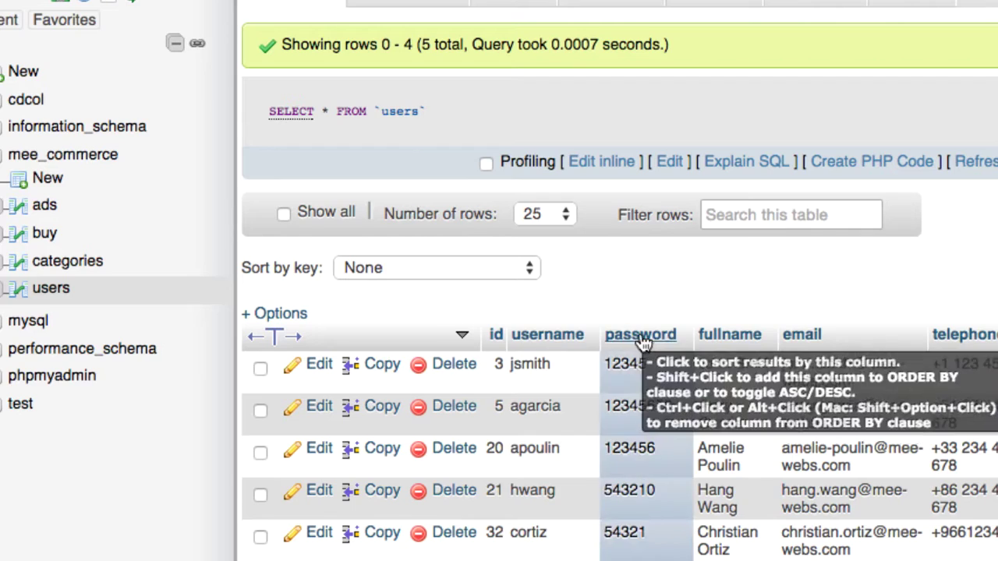
pyautogui.moveTo(508, 364); pyautogui.dragTo(555, 359)
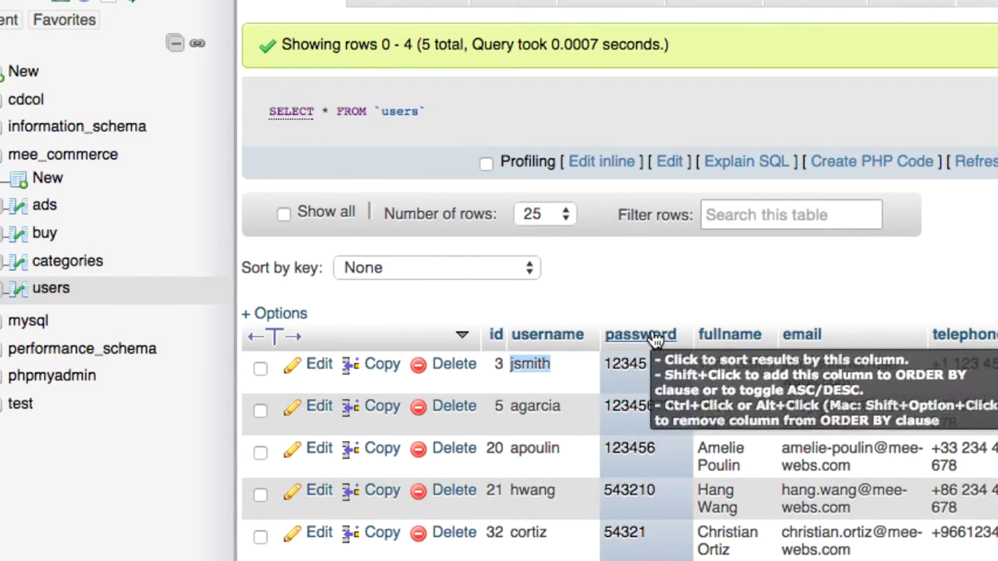
pyautogui.moveTo(605, 361); pyautogui.dragTo(650, 357)
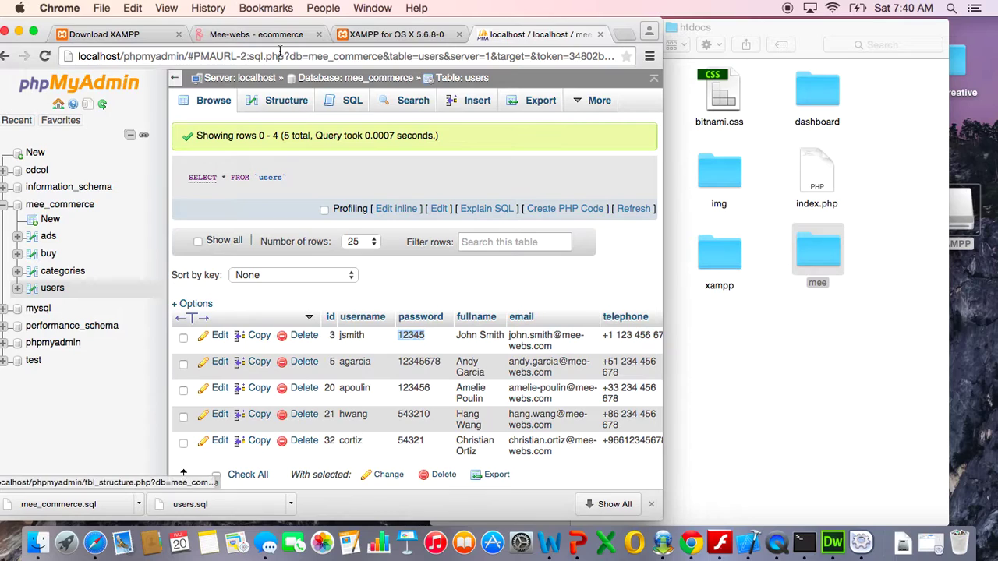
pyautogui.click(370, 34)
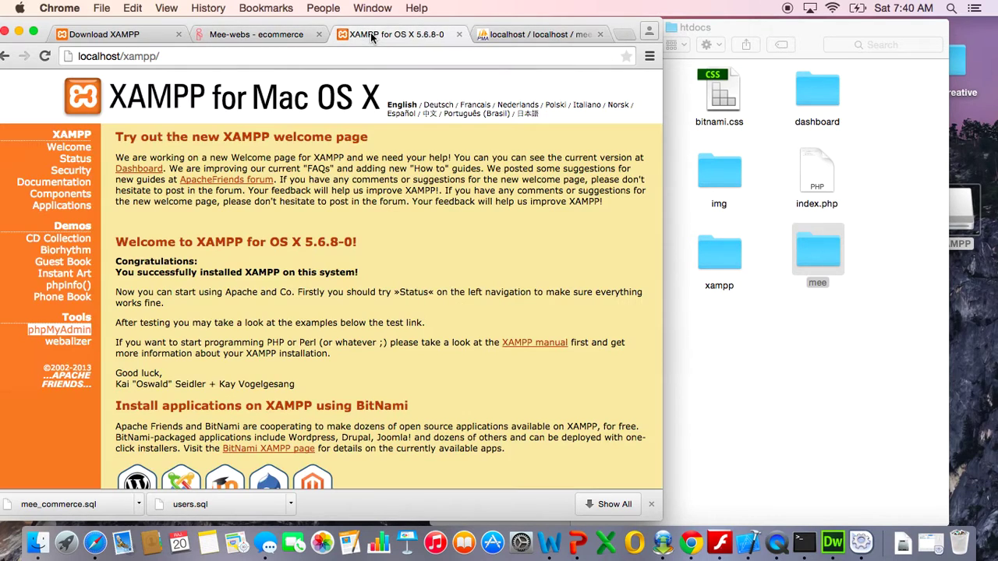
# - Log in to the Mee-webs site with the stored user's username and password
pyautogui.click(285, 38)
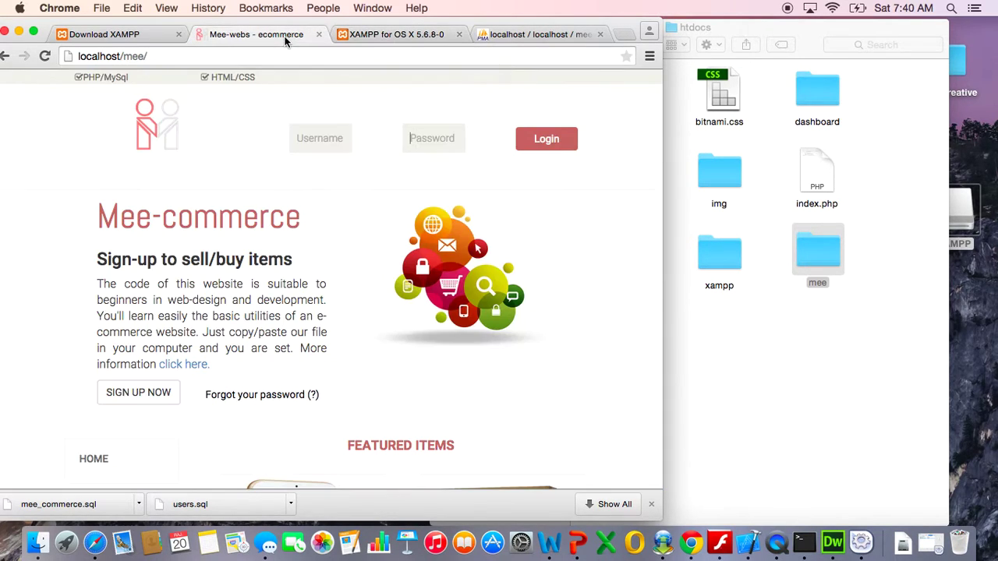
pyautogui.click(325, 138)
pyautogui.write('jsmith')
pyautogui.press('Tab')
pyautogui.write('p')
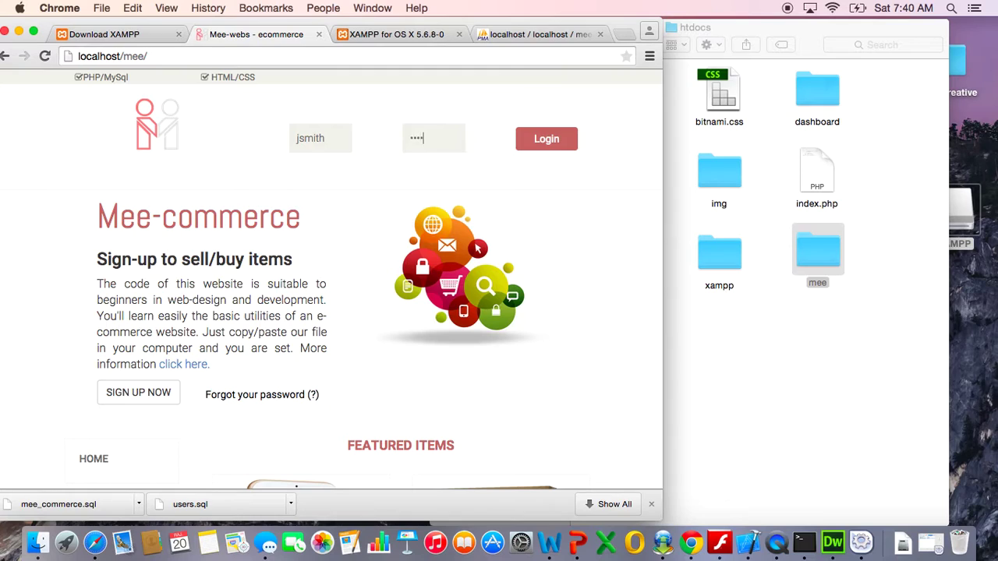
pyautogui.click(525, 139)
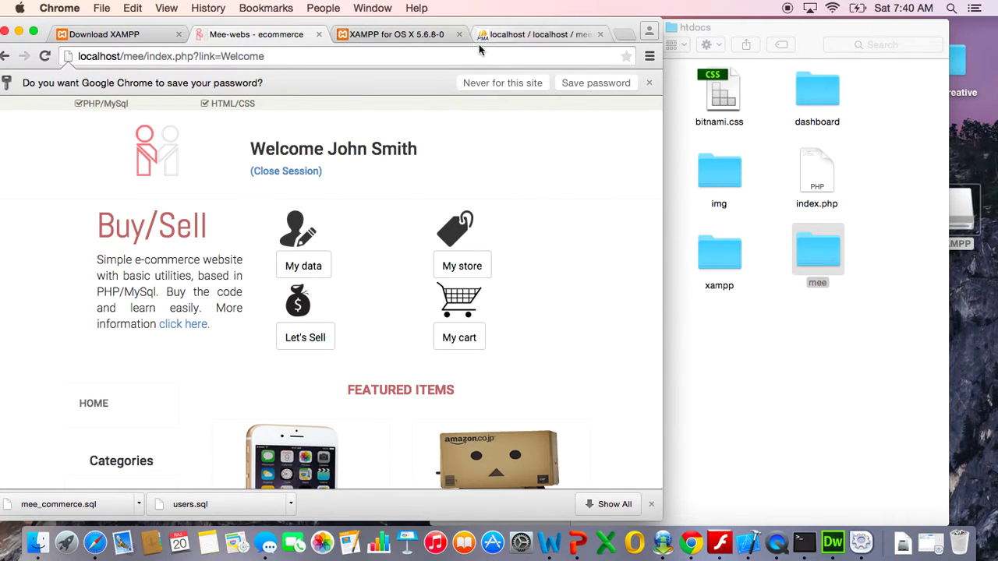
# - Scroll the member welcome page, then open and close the My data details
pyautogui.moveTo(462, 29); pyautogui.dragTo(543, 27)
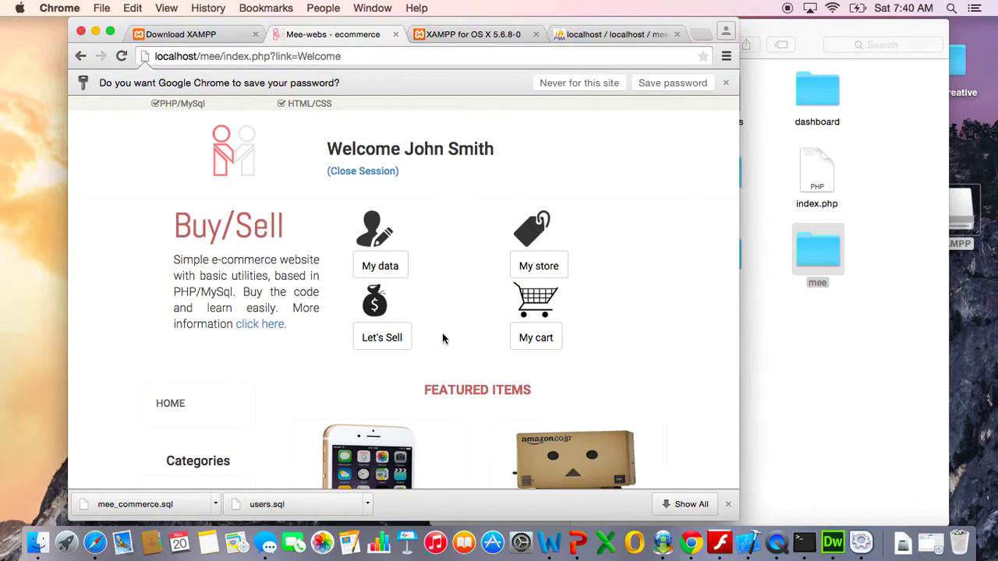
pyautogui.scroll(-2, 497, 337)
pyautogui.click(389, 239)
pyautogui.click(572, 126)
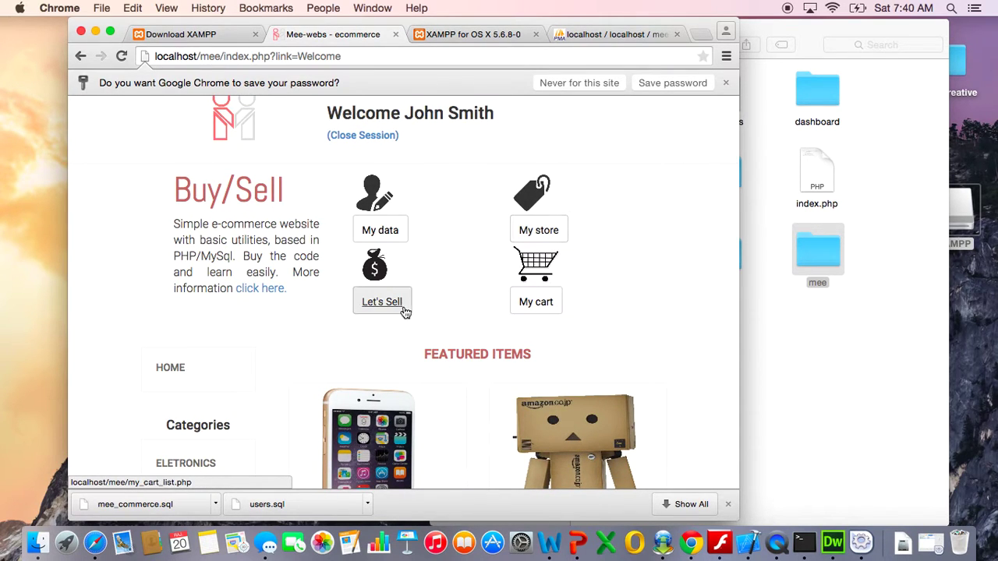
# - Open and scroll the Let's Sell product form, close it, then return to the phpMyAdmin tab
pyautogui.click(396, 304)
pyautogui.scroll(-3, 396, 302)
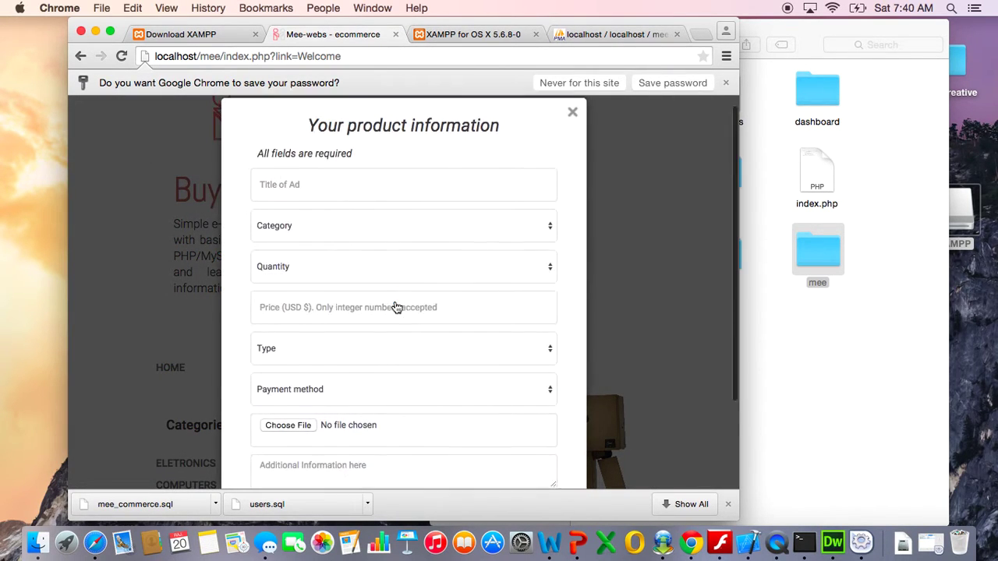
pyautogui.scroll(3, 395, 302)
pyautogui.click(572, 126)
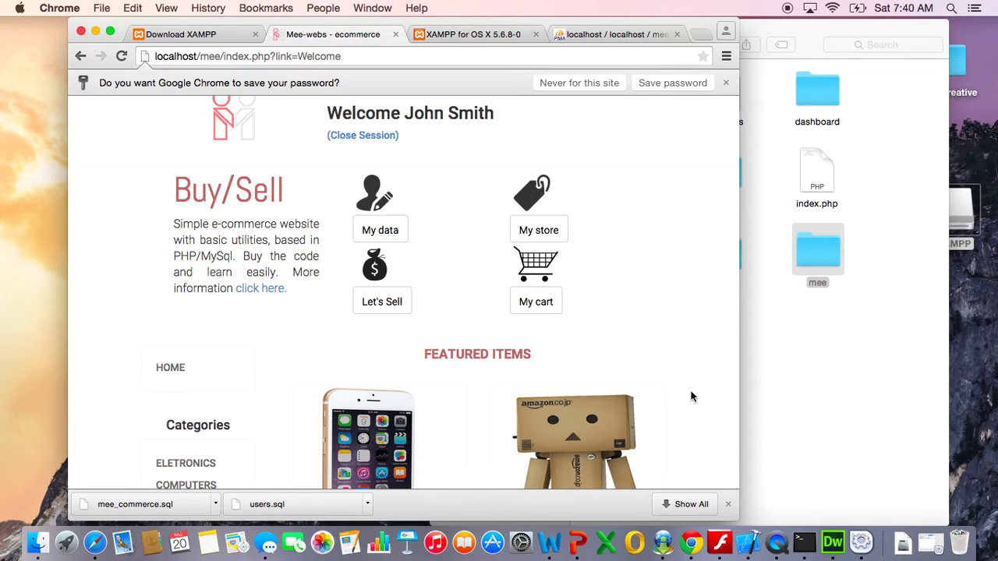
pyautogui.click(592, 35)
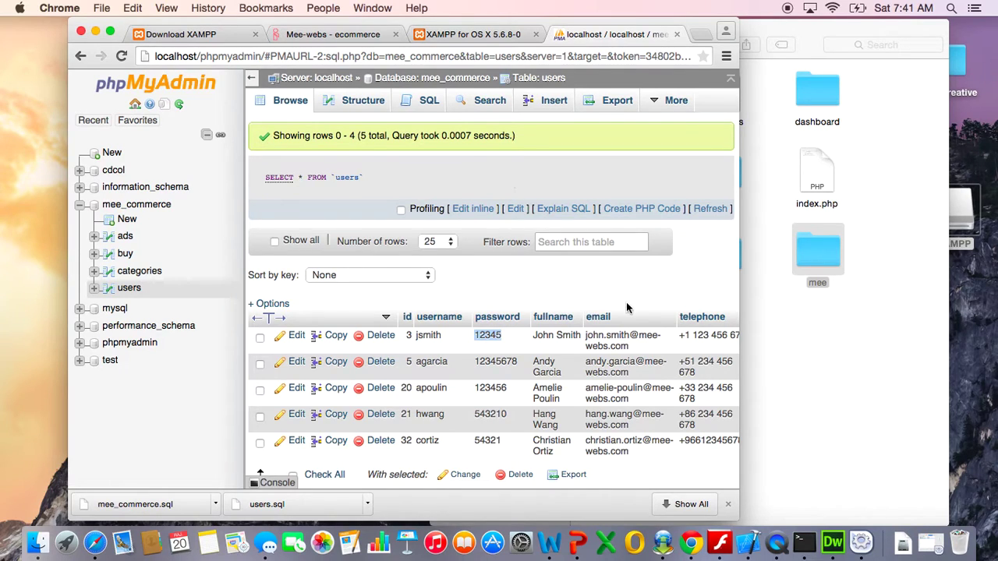
# - Open the mee folder from the htdocs window and select coneccion.php
pyautogui.click(786, 371)
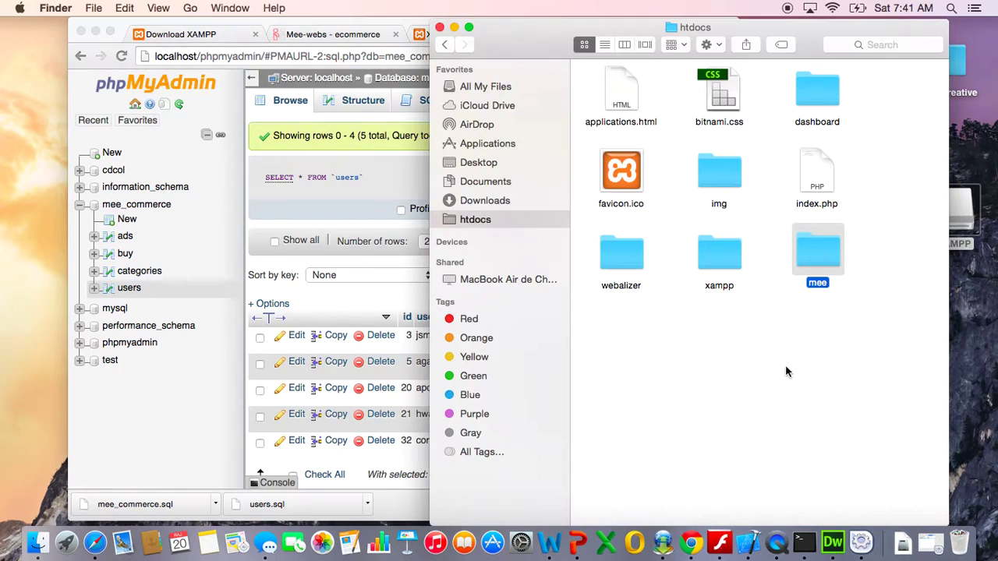
pyautogui.click(829, 312)
pyautogui.doubleClick(828, 262)
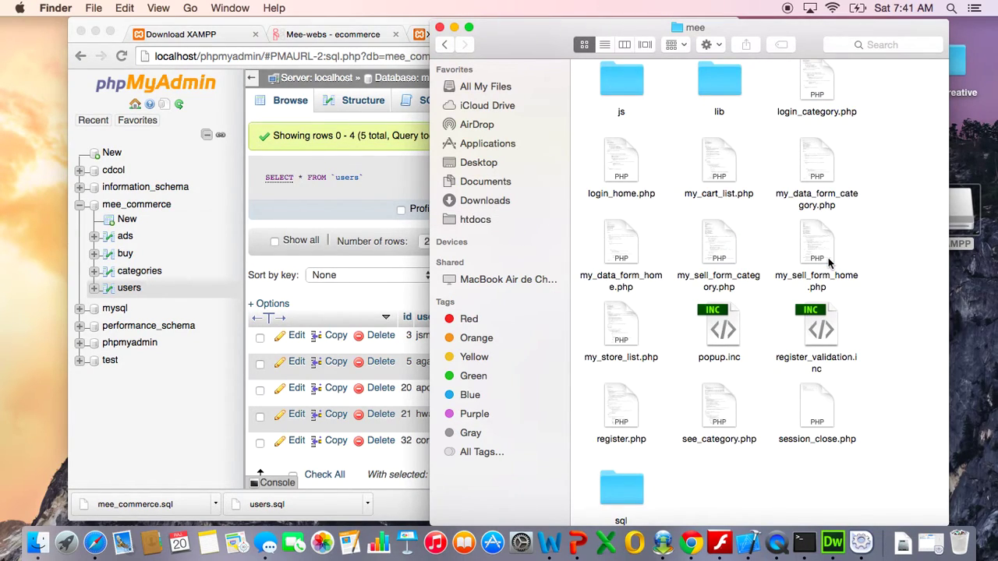
pyautogui.scroll(10, 827, 265)
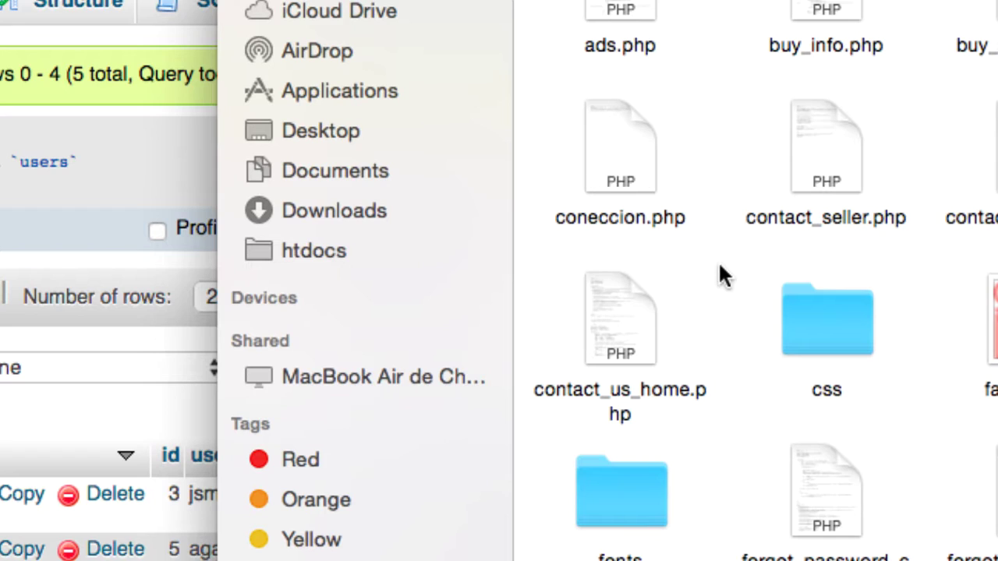
pyautogui.moveTo(725, 261); pyautogui.dragTo(544, 77)
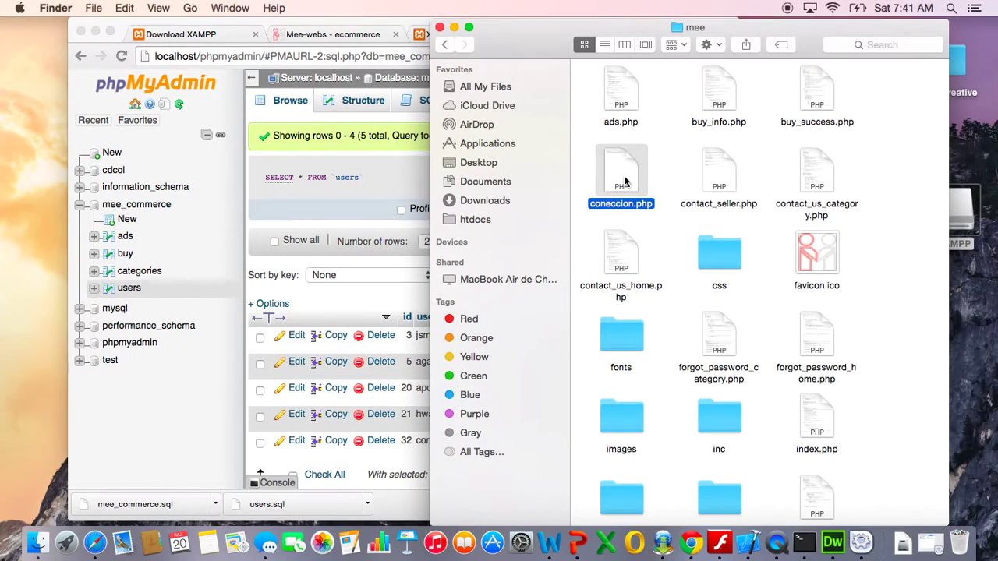
# - Open coneccion.php in Xcode with Open With
pyautogui.rightClick(623, 181)
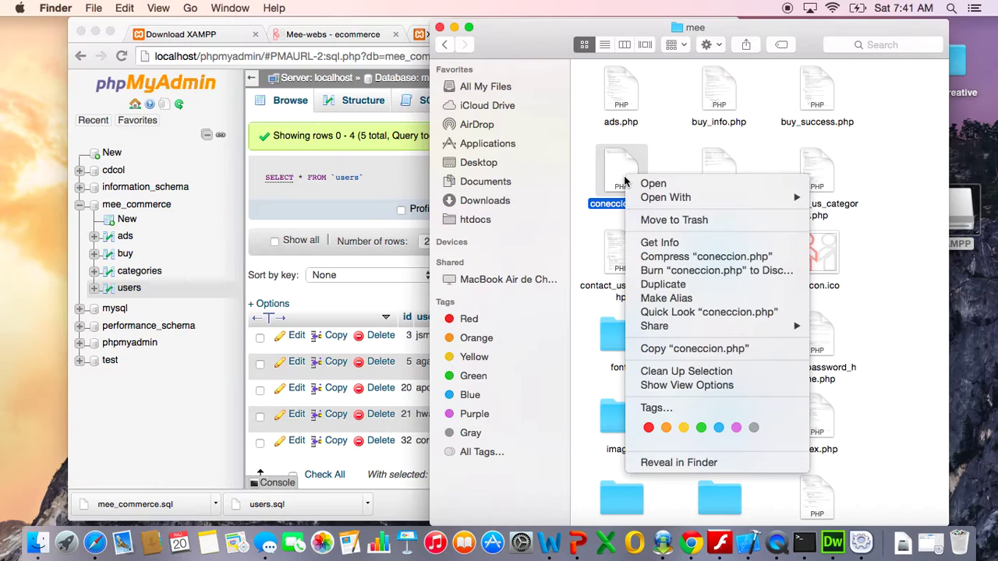
pyautogui.moveTo(675, 200)
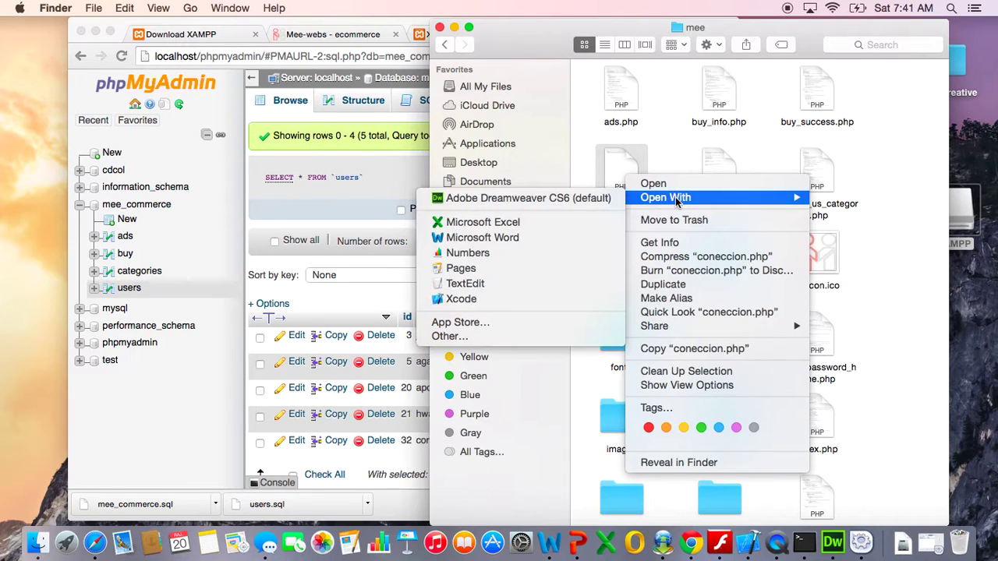
pyautogui.click(498, 299)
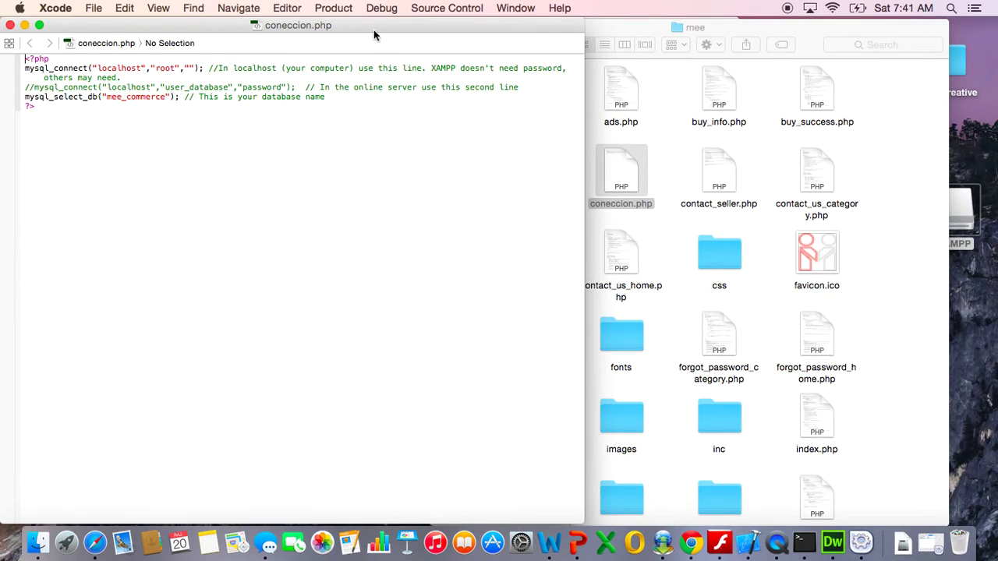
pyautogui.moveTo(374, 29); pyautogui.dragTo(562, 64)
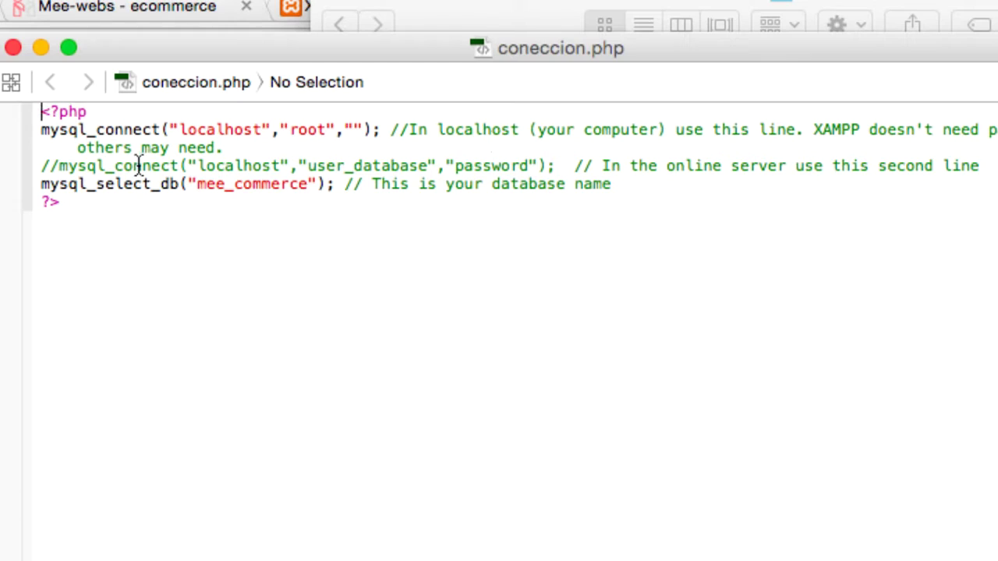
# - Check that mysql_connect uses localhost, root and an empty password, after typing and deleting a test password
pyautogui.moveTo(59, 130); pyautogui.dragTo(217, 129)
pyautogui.click(180, 129)
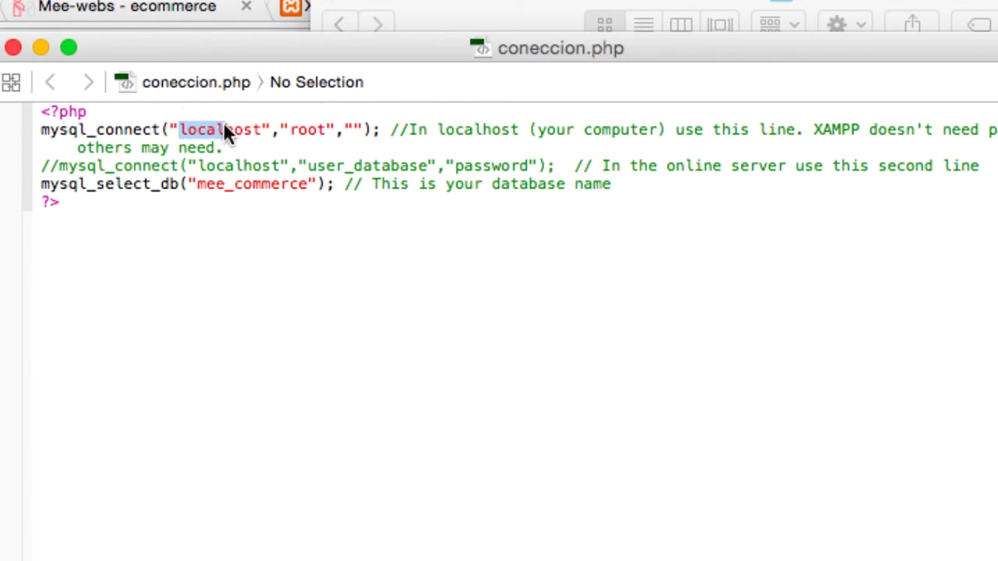
pyautogui.click(289, 127)
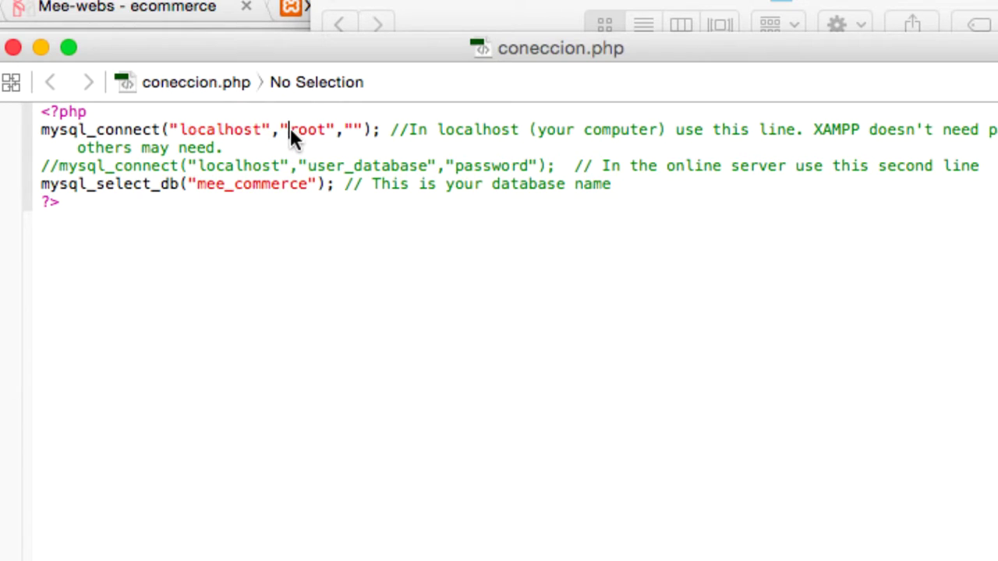
pyautogui.click(352, 131)
pyautogui.write('skdjff')
pyautogui.press('BackSpace')
pyautogui.press('BackSpace')
pyautogui.press('BackSpace')
pyautogui.press('BackSpace')
pyautogui.press('BackSpace')
pyautogui.press('BackSpace')
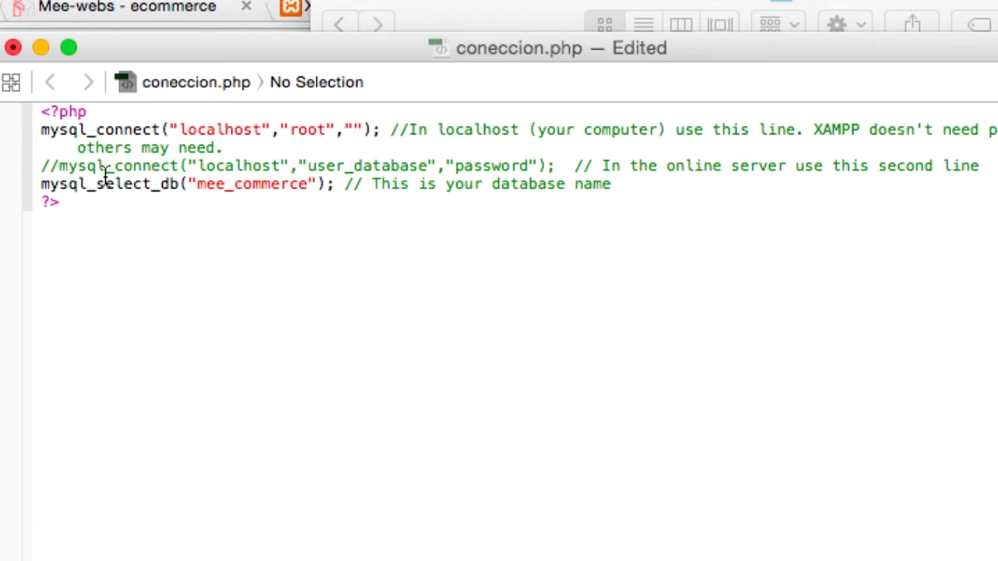
# - Confirm mysql_select_db selects mee_commerce, then save coneccion.php
pyautogui.moveTo(42, 184); pyautogui.dragTo(306, 175)
pyautogui.moveTo(388, 51); pyautogui.dragTo(445, 73)
pyautogui.click(362, 215)
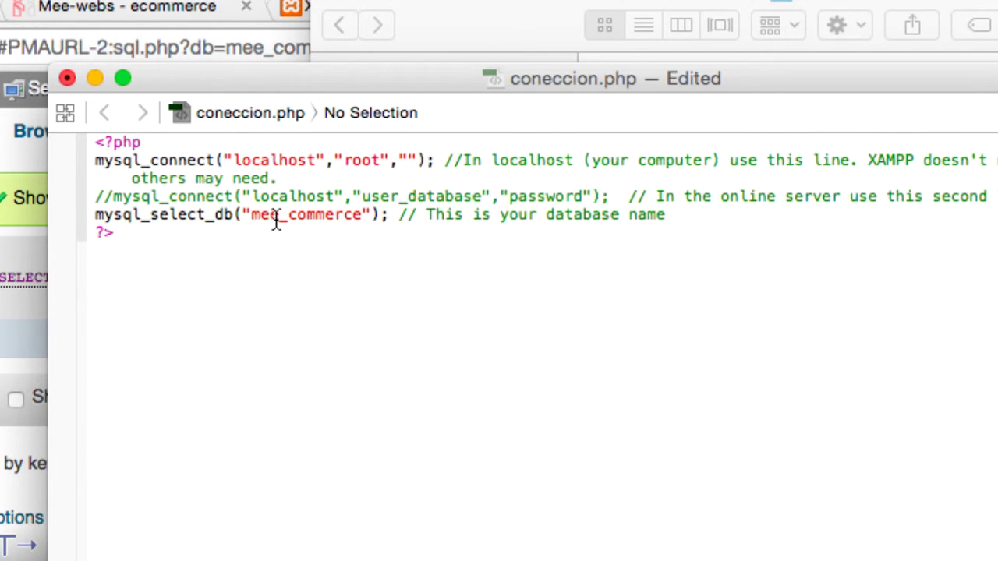
pyautogui.moveTo(252, 214); pyautogui.dragTo(352, 204)
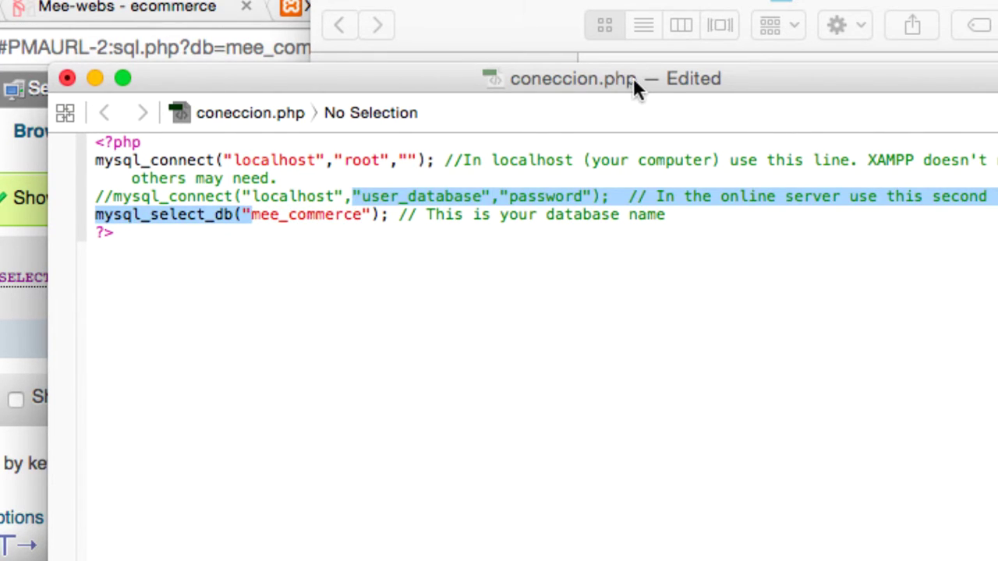
pyautogui.moveTo(634, 77); pyautogui.dragTo(614, 64)
pyautogui.click(503, 202)
pyautogui.moveTo(430, 202); pyautogui.dragTo(94, 202)
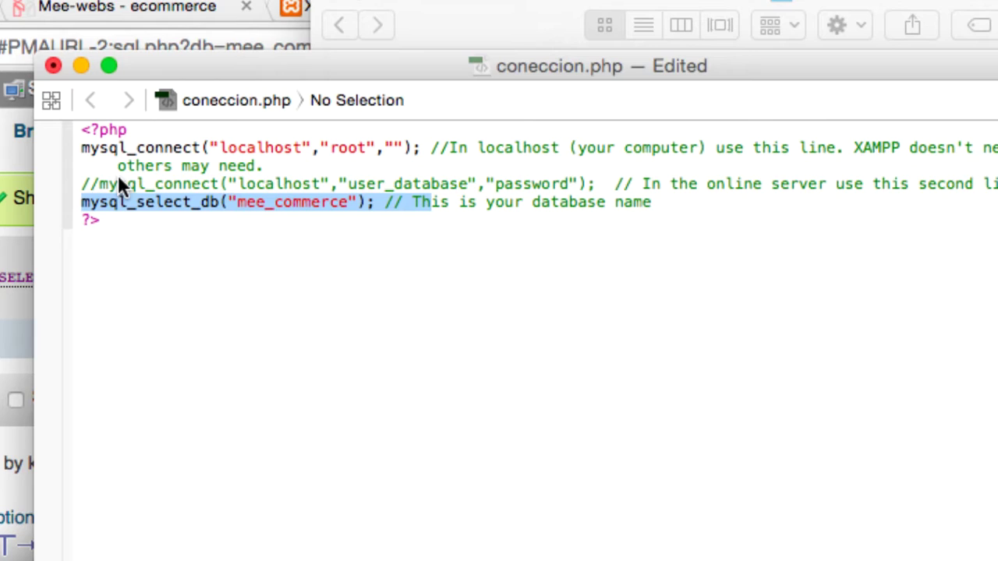
pyautogui.click(250, 202)
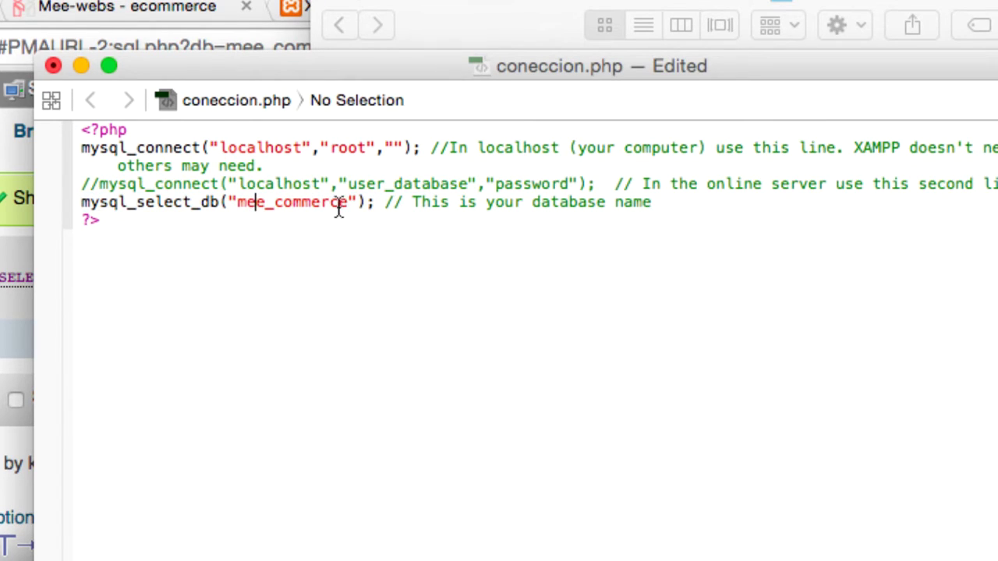
pyautogui.moveTo(349, 201); pyautogui.dragTo(237, 202)
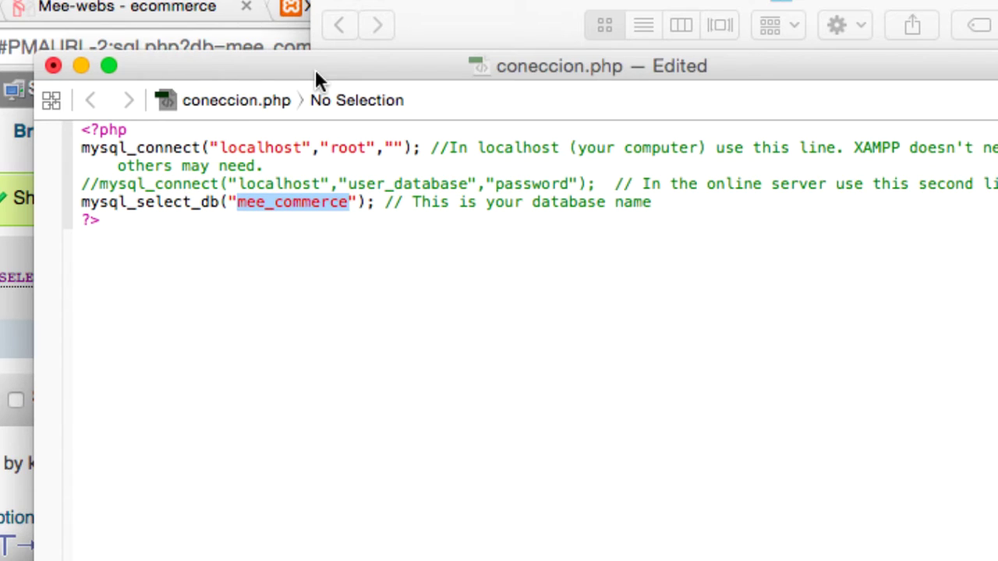
pyautogui.press('super+s')
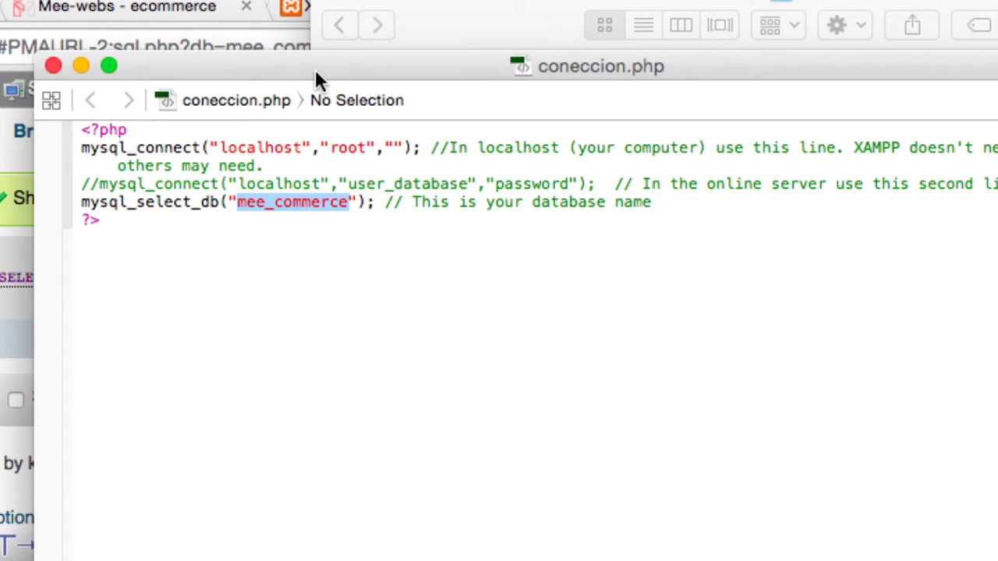
# - Close coneccion.php in Xcode and clear the file selection in the mee folder listing
pyautogui.click(53, 65)
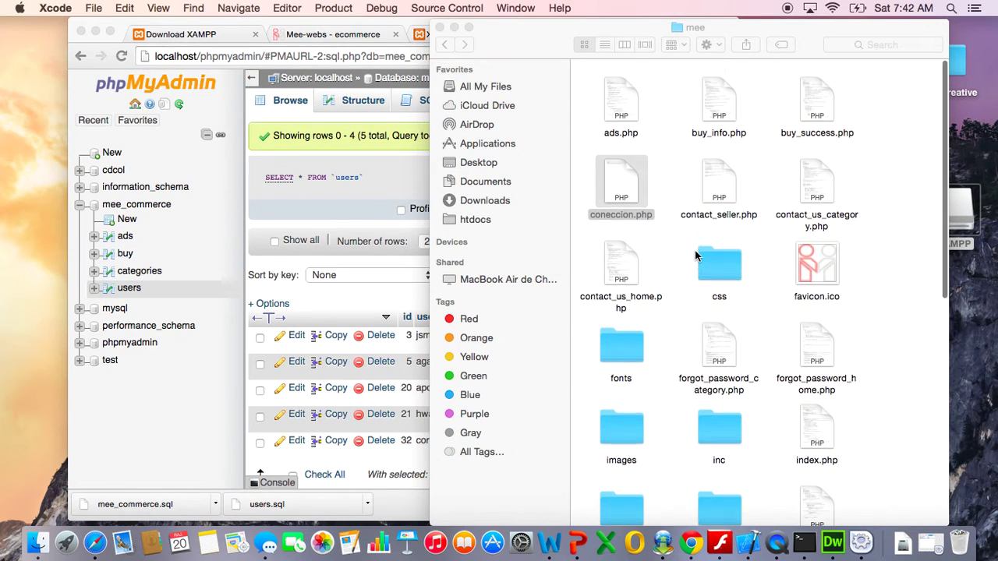
pyautogui.moveTo(597, 66); pyautogui.dragTo(616, 97)
pyautogui.click(838, 488)
pyautogui.click(593, 116)
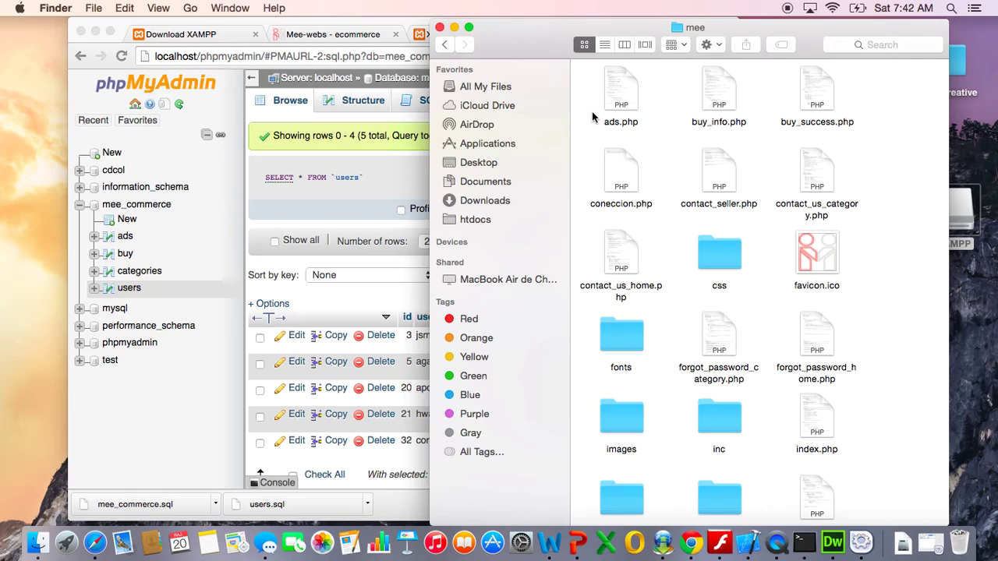